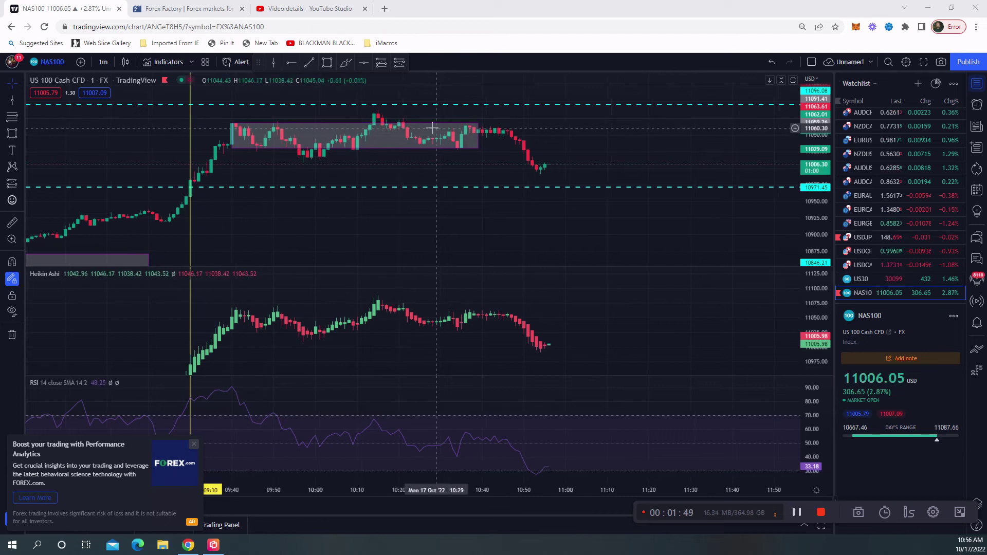
- Open the RSI indicator's settings and review its input and style options
left_click(242, 136)
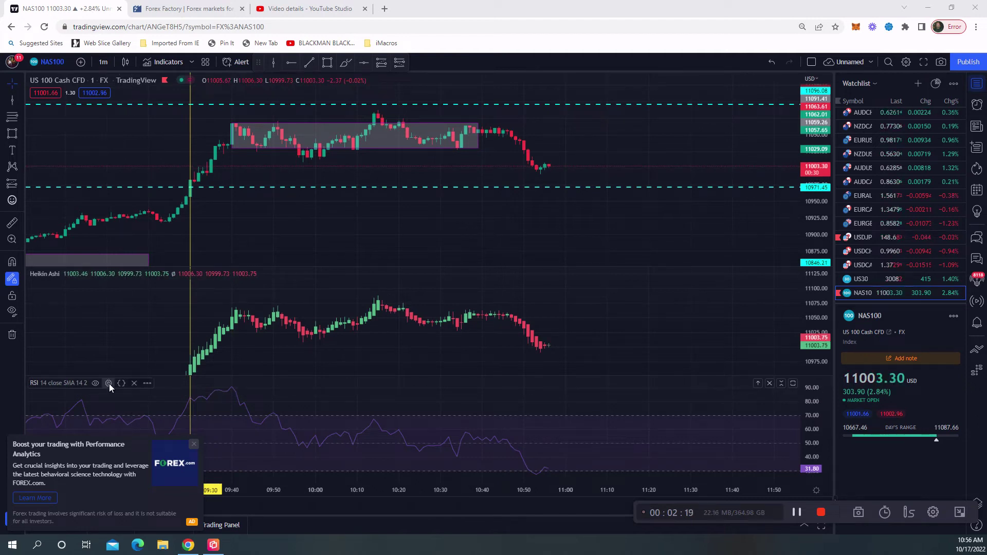
left_click(109, 383)
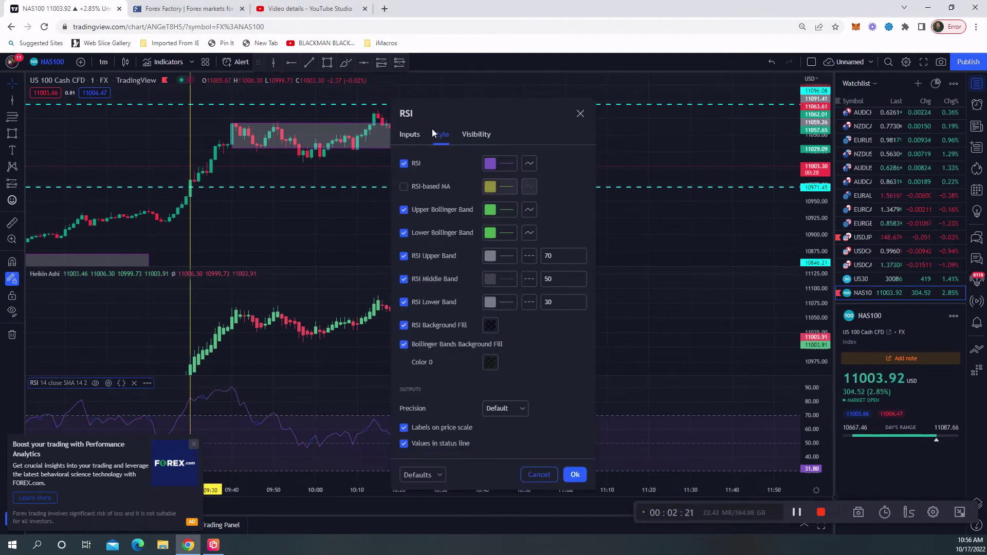
left_click(409, 135)
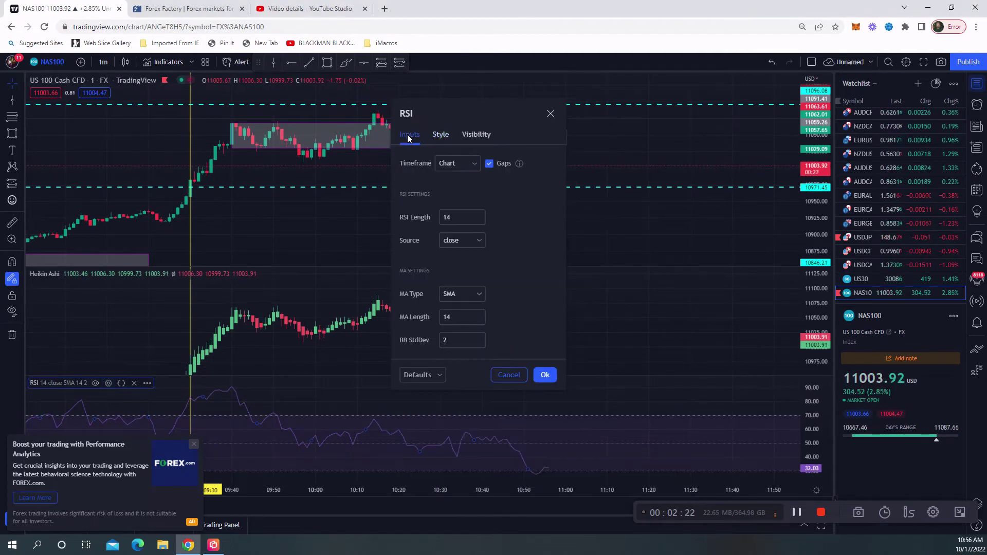
left_click(444, 136)
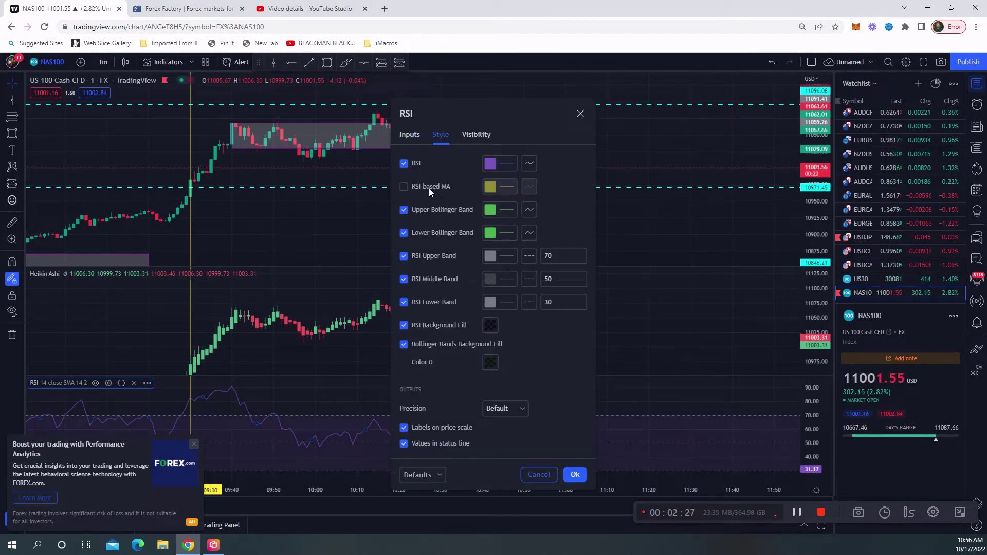
- Show the RSI-based MA line on the RSI pane, hide it again, and accept the settings
left_click(403, 187)
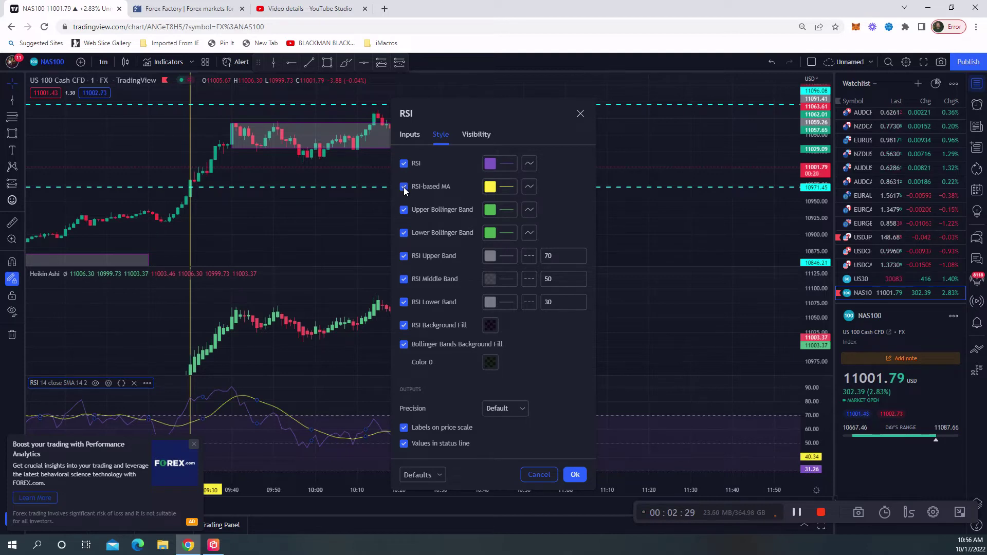
left_click(403, 187)
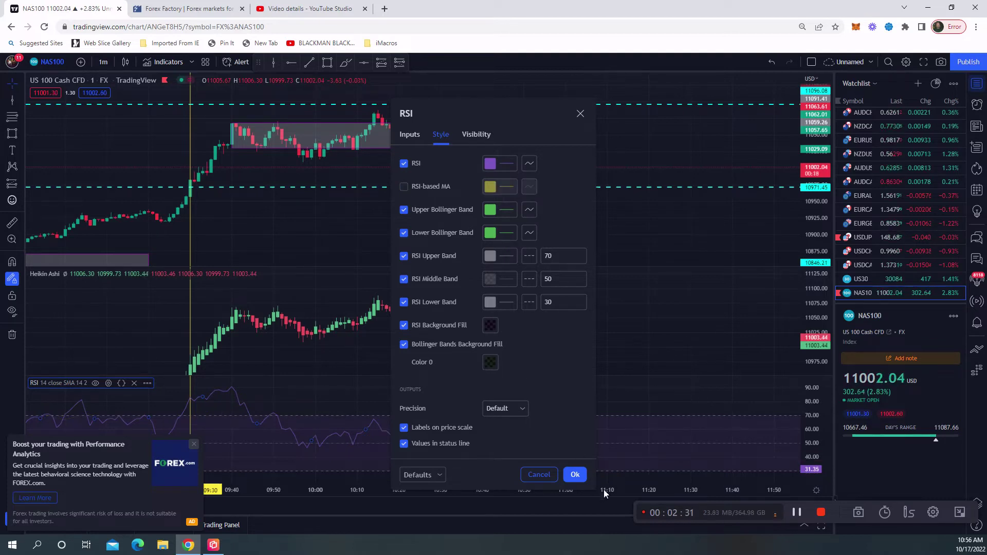
left_click(574, 474)
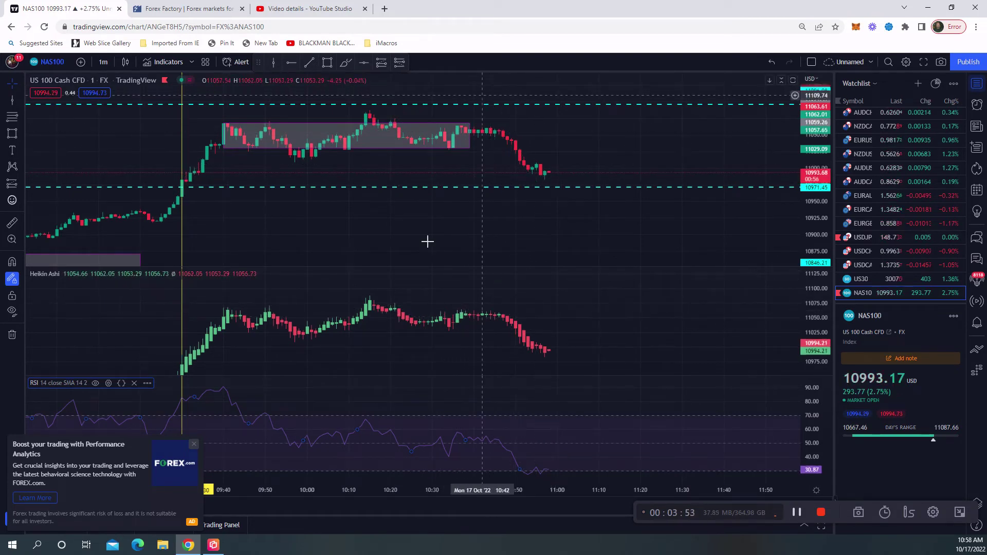
- Examine the NAS100 one-minute price action and RSI from before the 09:30 line to the latest candles
scroll(427, 241, "down", 1)
scroll(454, 239, "down", 2)
scroll(455, 239, "up", 1)
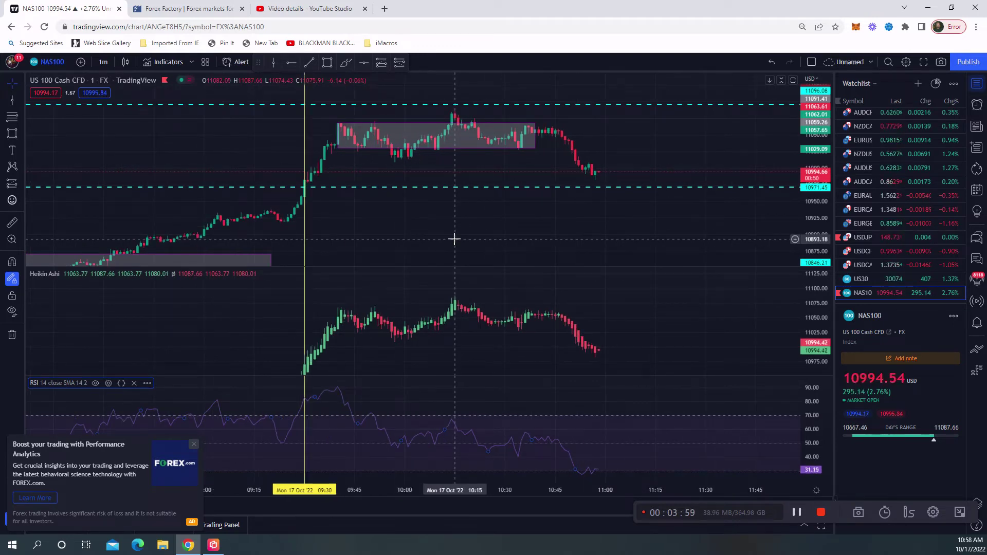
left_click_drag(388, 249, 498, 248)
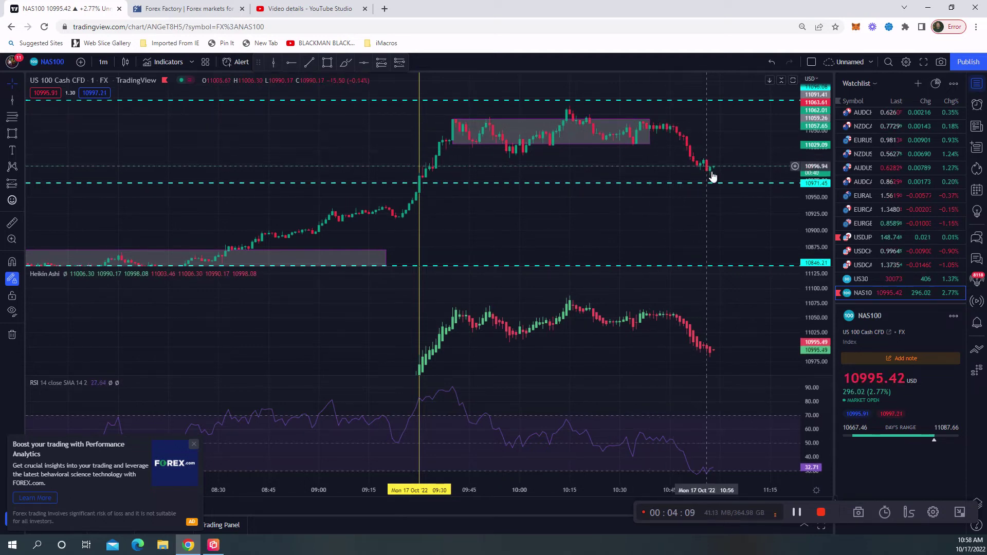
left_click_drag(617, 229, 506, 228)
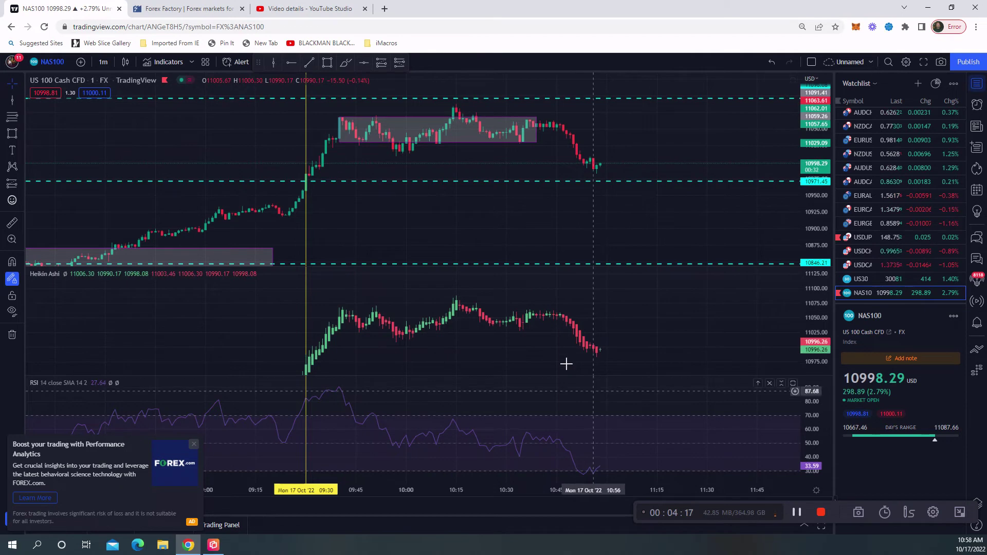
scroll(604, 323, "up", 2)
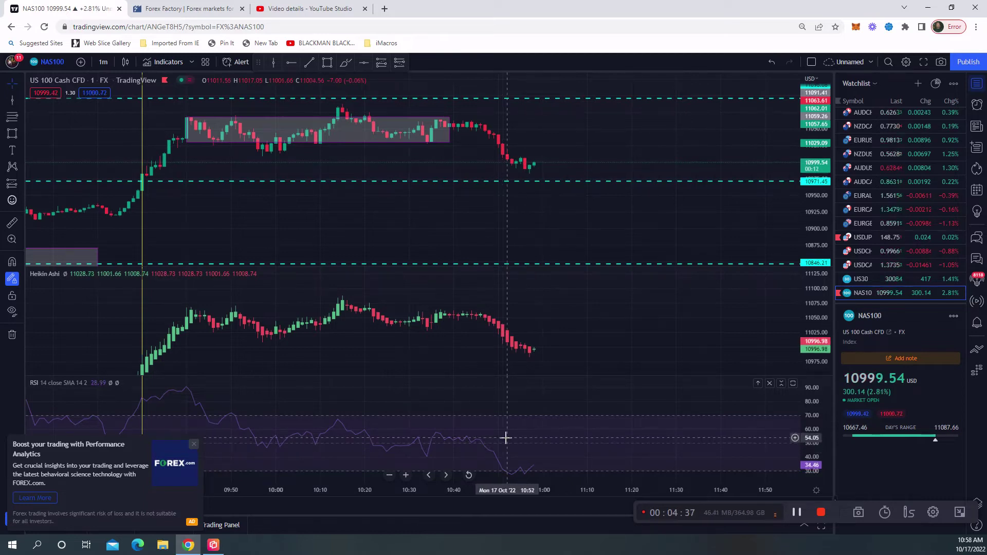
- Dismiss the advertisement and review the RSI indicator's input, style and visibility settings
left_click(193, 444)
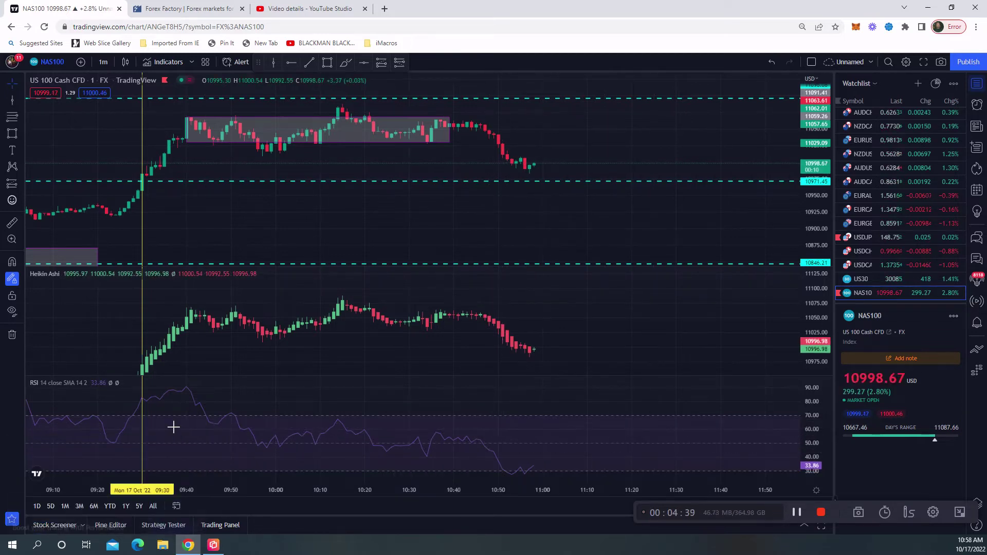
mouse_move(108, 383)
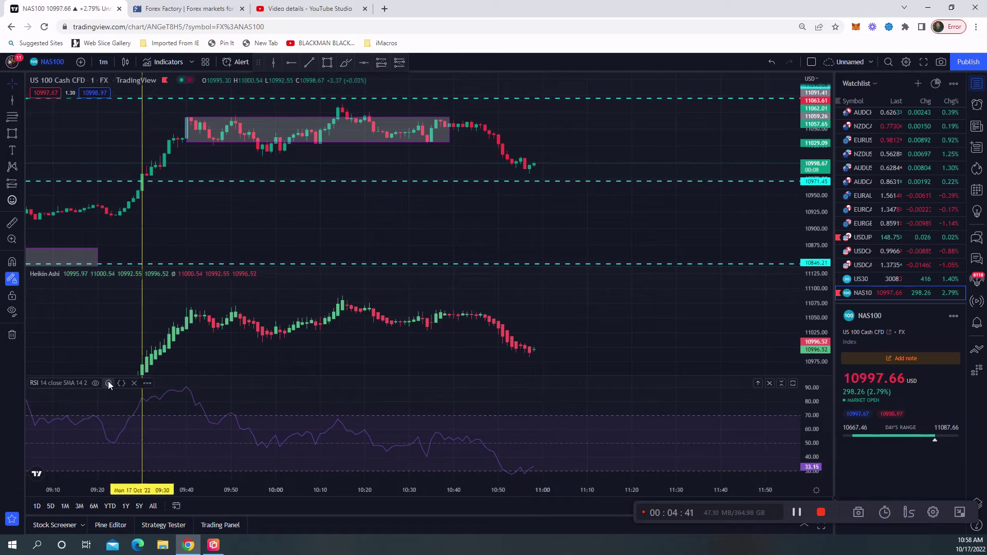
left_click(109, 384)
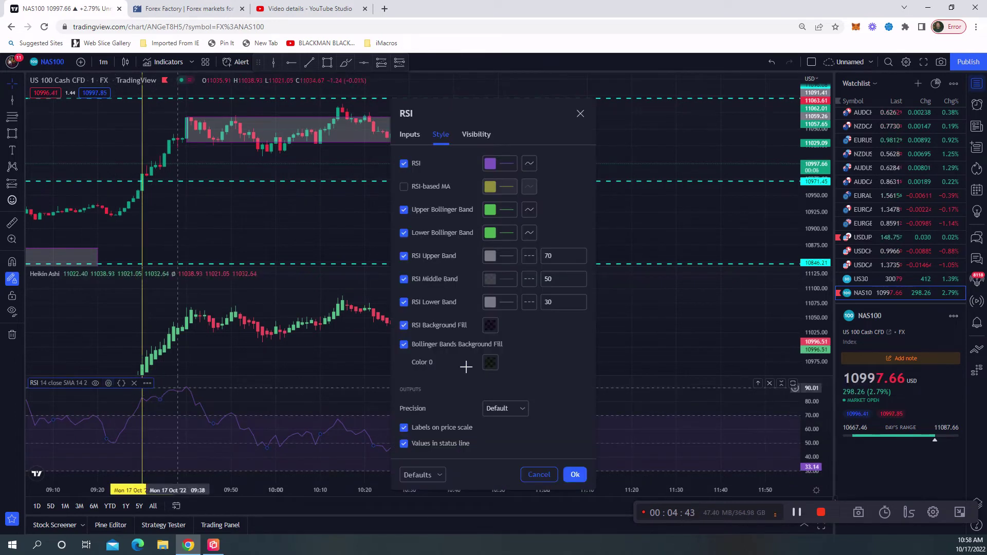
left_click(413, 132)
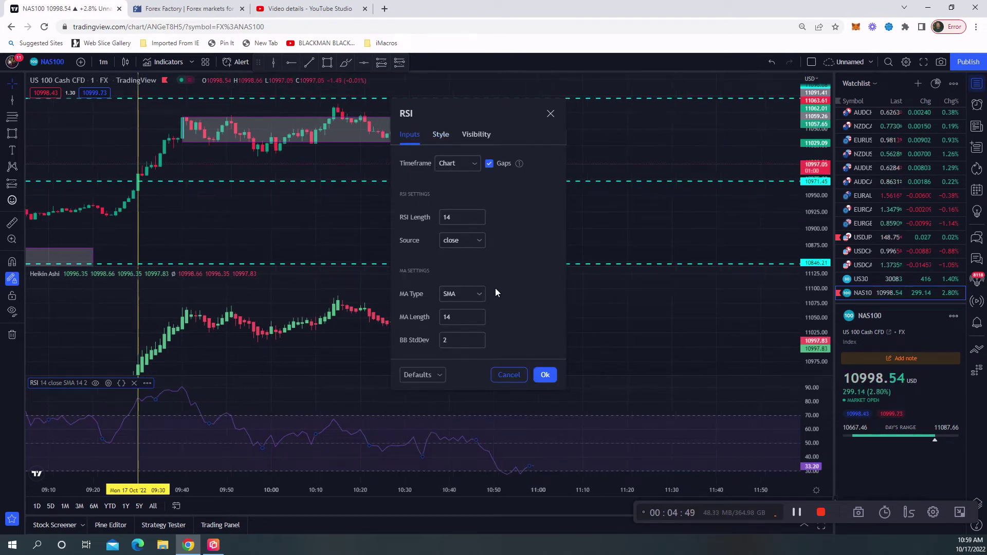
left_click(443, 137)
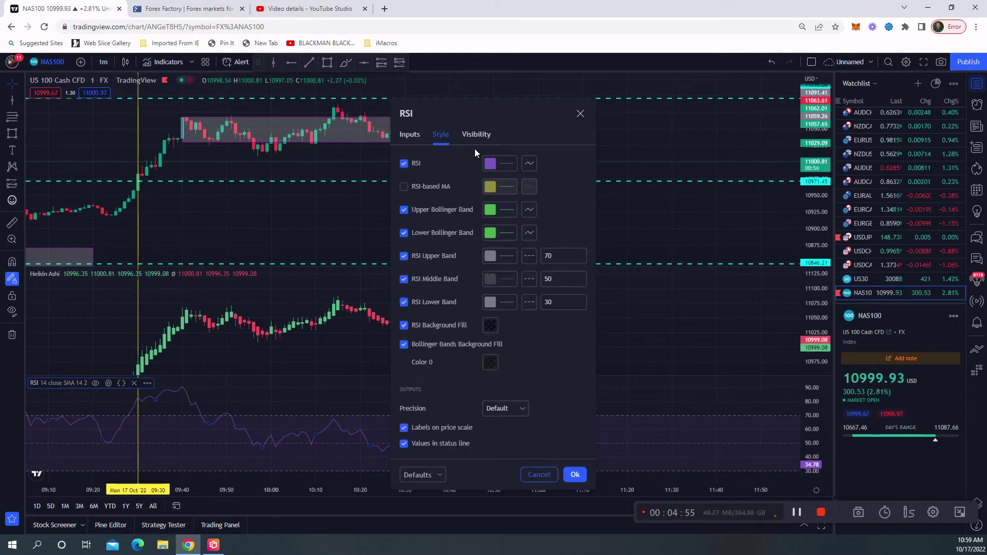
left_click(473, 133)
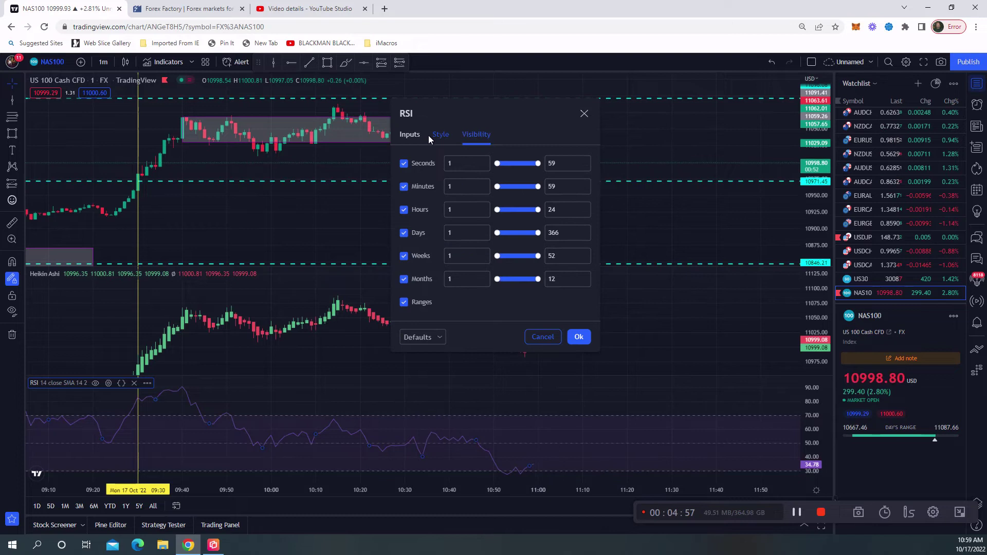
left_click(414, 136)
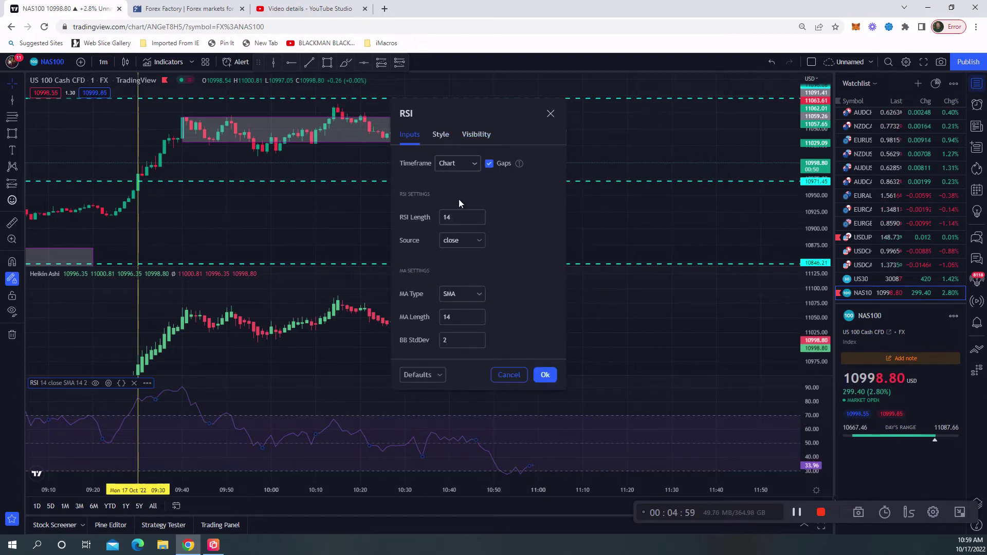
left_click(546, 376)
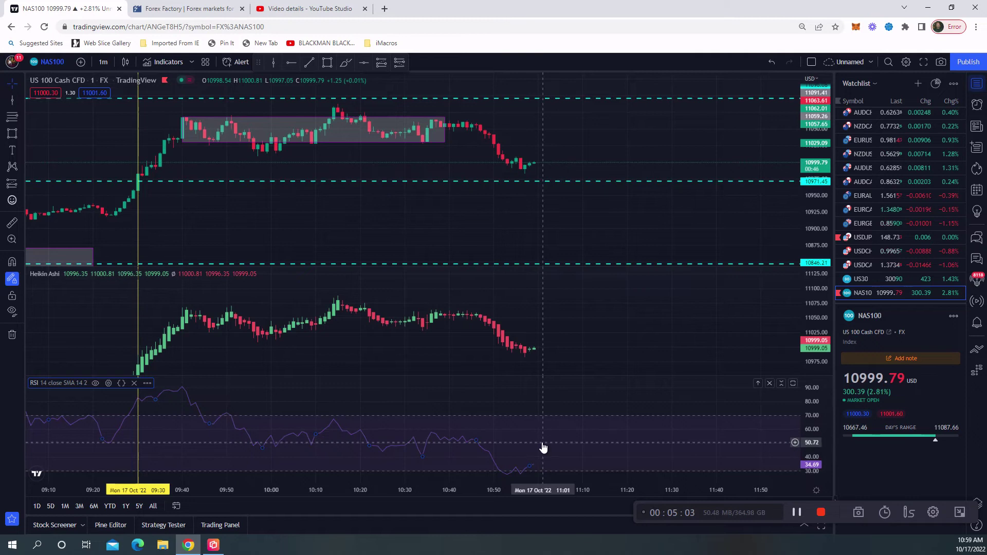
- Extend the end of the shaded consolidation rectangle starting at 09:40 to just past 10:50 on the price chart
scroll(473, 319, "up", 2)
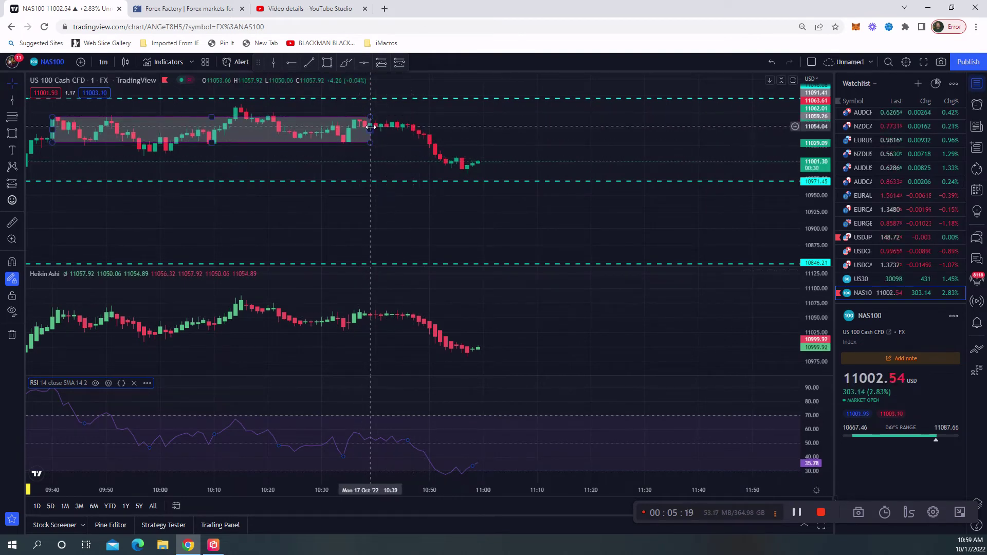
left_click_drag(371, 128, 447, 132)
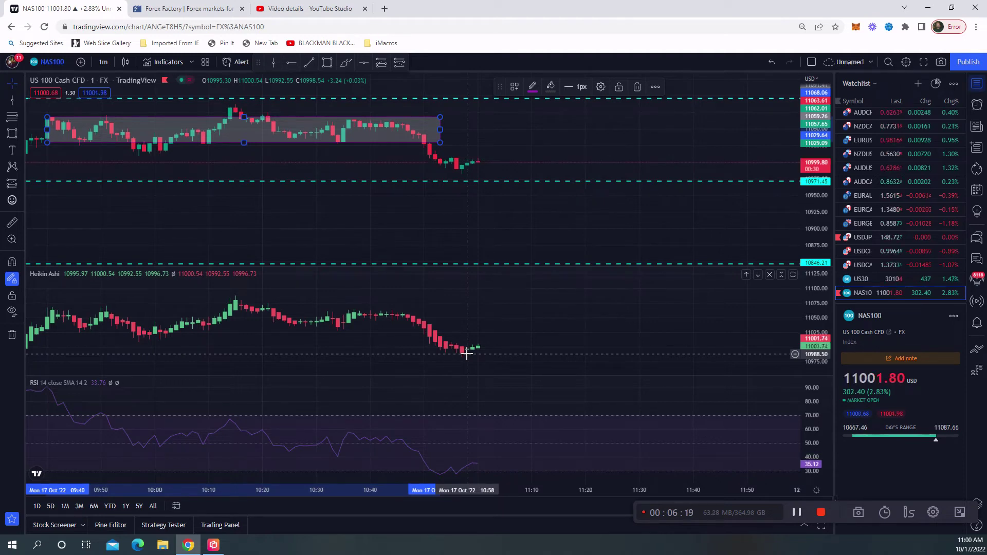
mouse_move(411, 378)
left_mouse_down()
mouse_move(507, 366)
mouse_move(522, 359)
mouse_move(538, 329)
left_mouse_up()
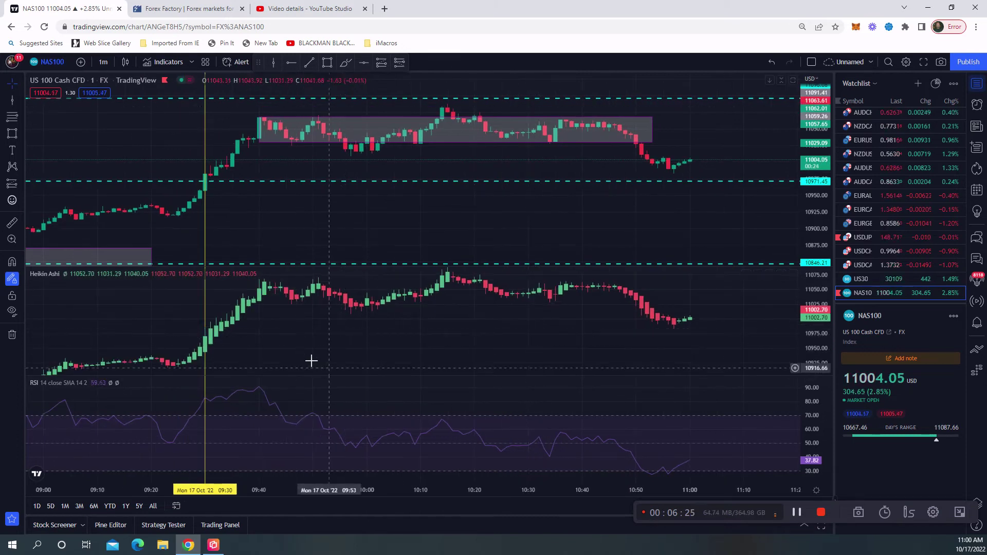
- Compare the Heikin Ashi candles with the RSI line from before the 09:30 marker to the most recent reversal
left_click_drag(303, 353, 326, 346)
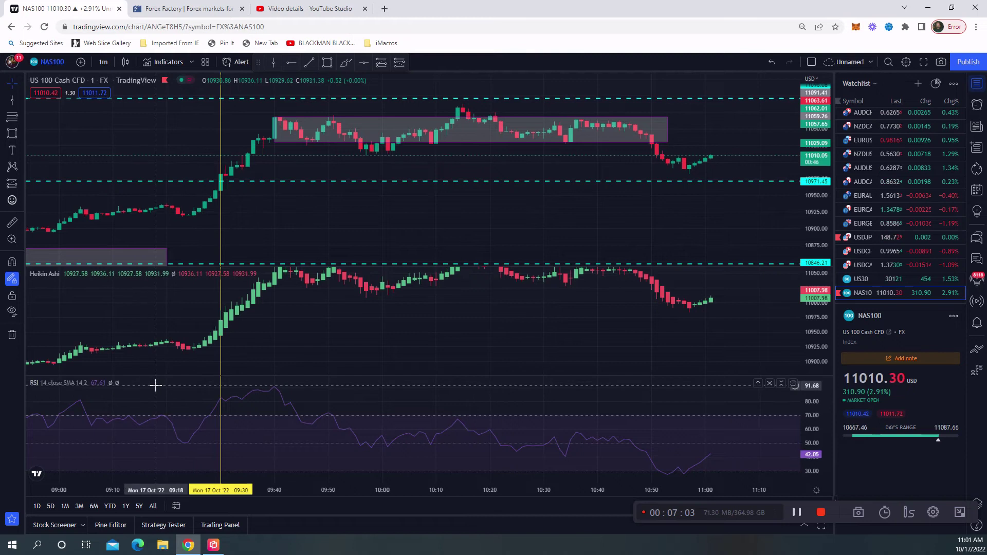
scroll(160, 383, "down", 2)
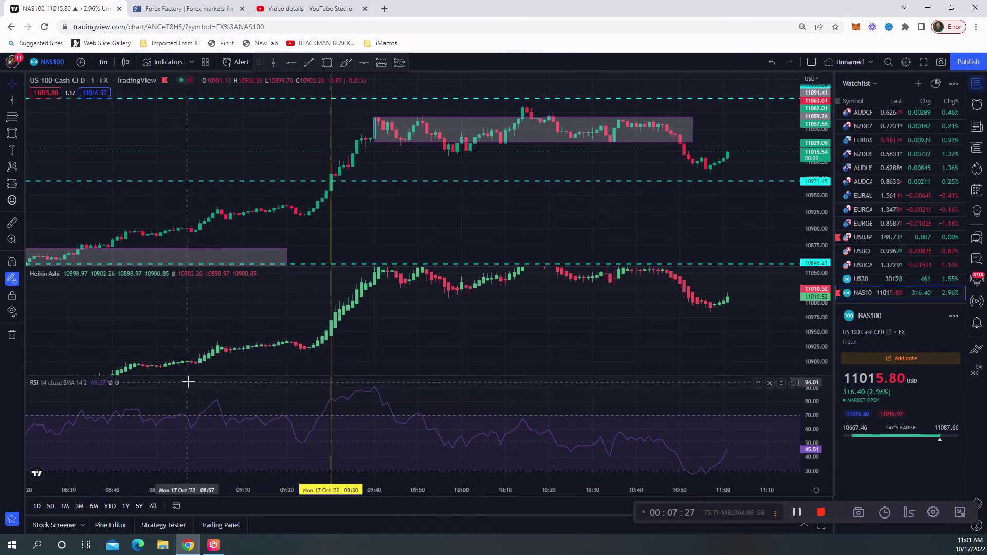
scroll(213, 379, "left", 2)
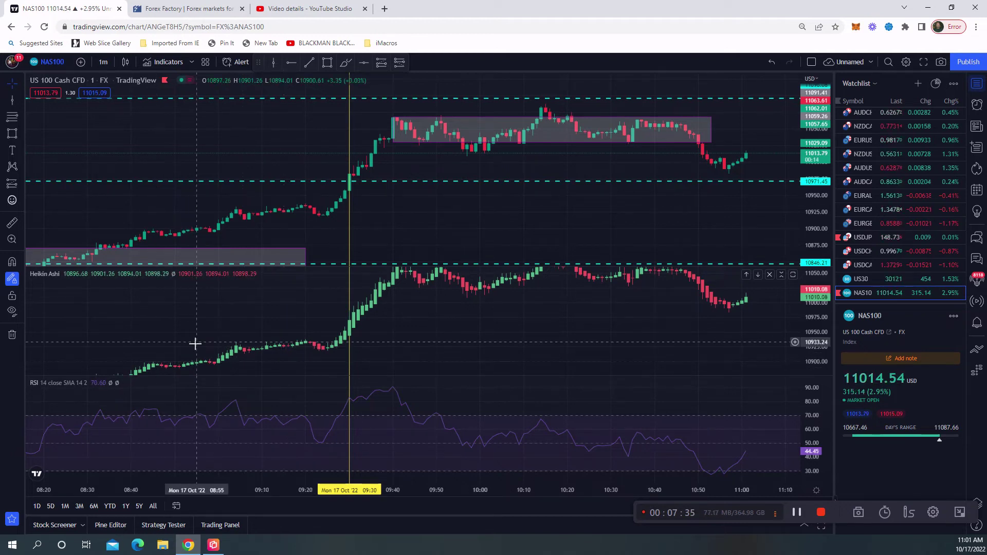
mouse_move(224, 313)
left_mouse_down()
mouse_move(226, 293)
mouse_move(228, 306)
left_mouse_up()
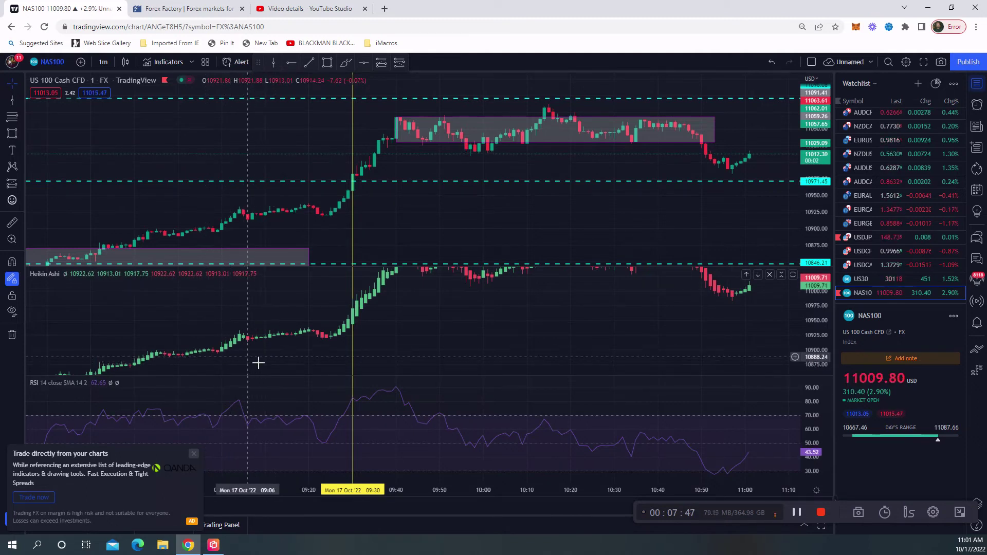
left_click_drag(271, 372, 216, 392)
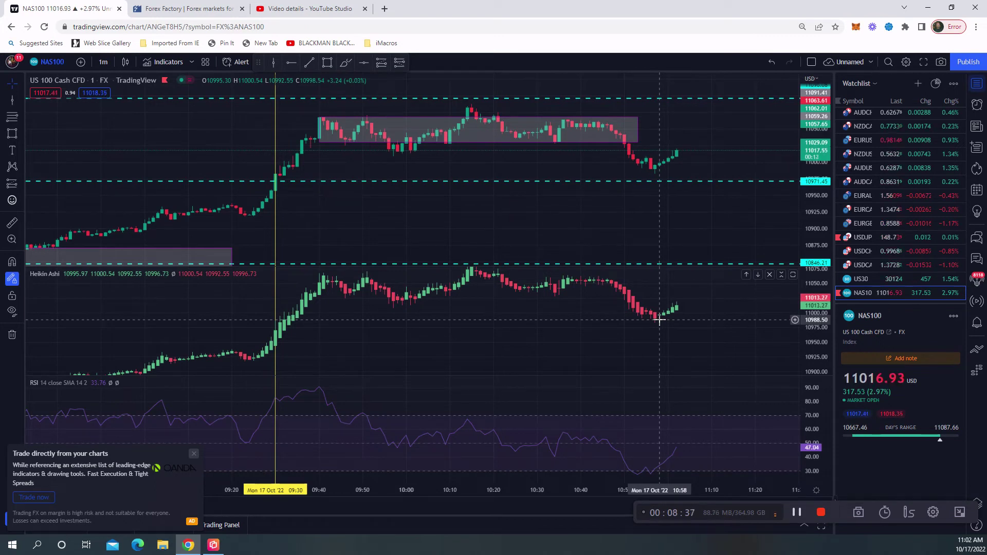
left_click_drag(667, 347, 608, 348)
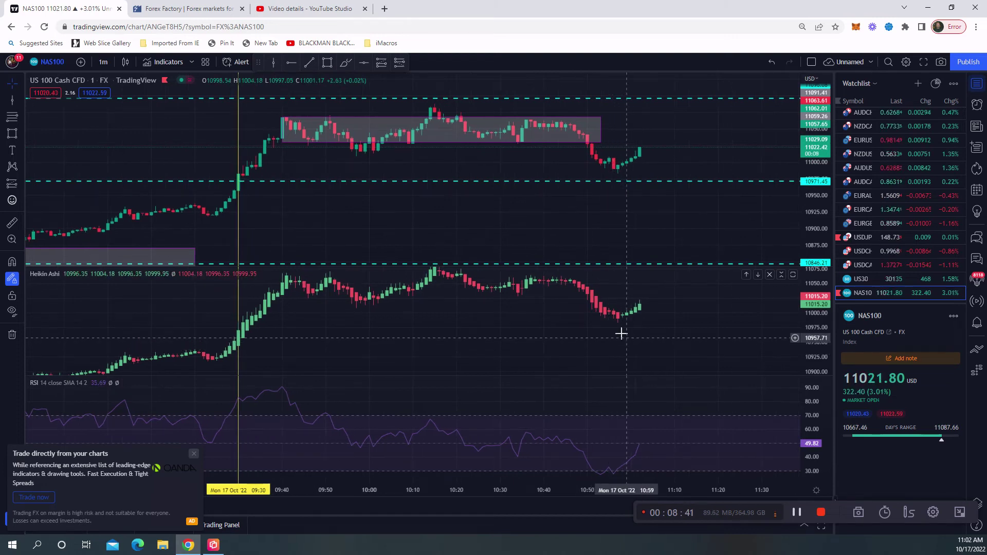
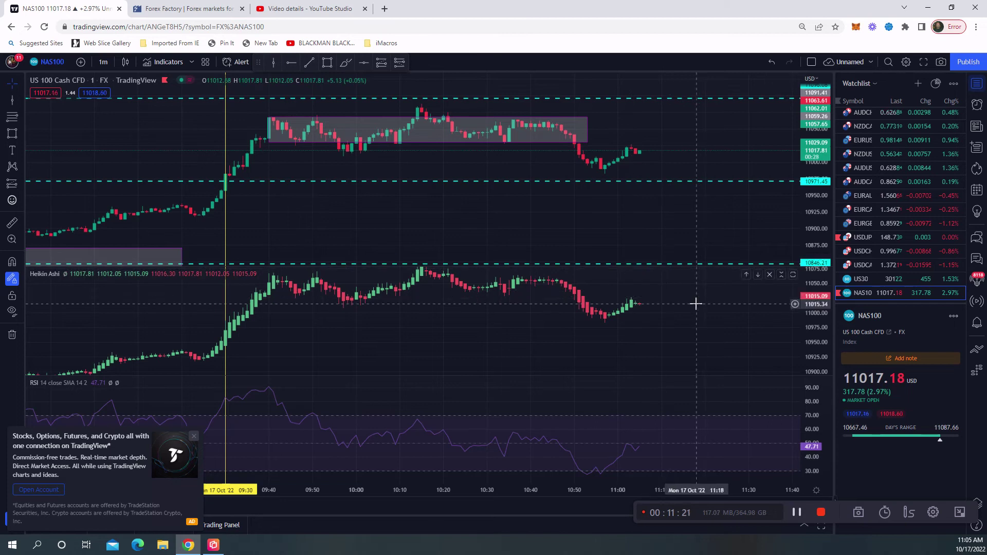
- Examine the lower dashed price levels and the earlier shaded zone that ends around 09:20 on the price chart
left_click_drag(720, 336, 648, 339)
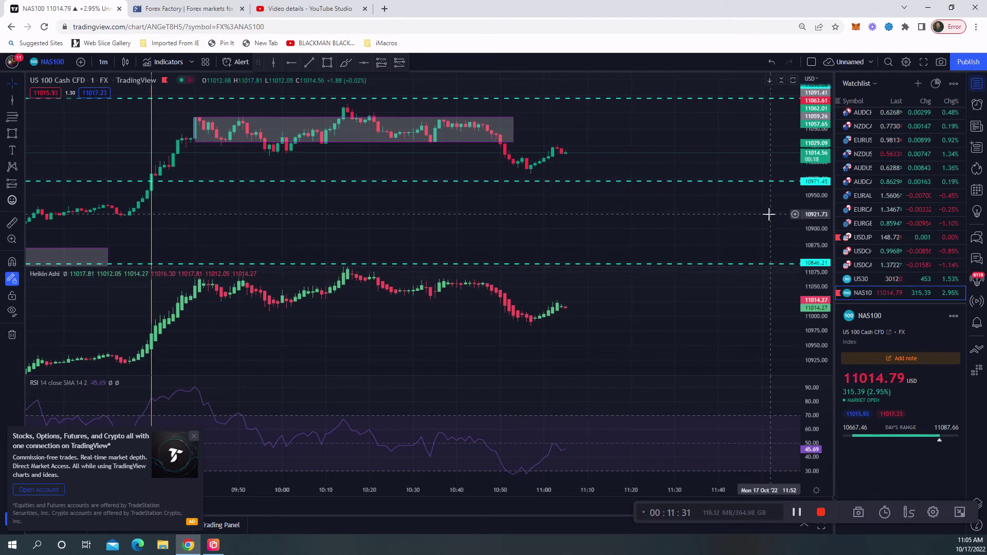
mouse_move(713, 132)
left_mouse_down()
mouse_move(716, 249)
mouse_move(705, 138)
left_mouse_up()
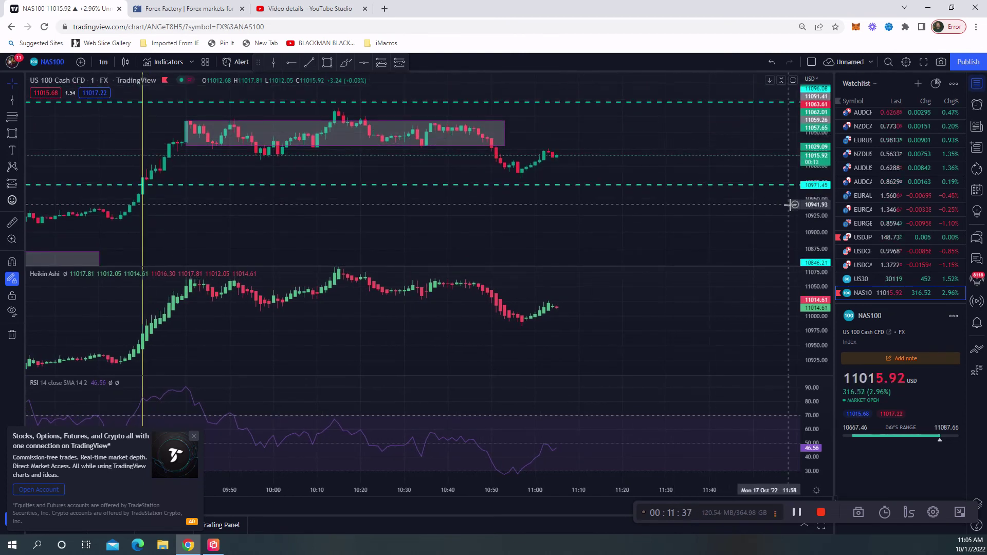
left_click_drag(731, 210, 714, 168)
left_click_drag(734, 209, 729, 204)
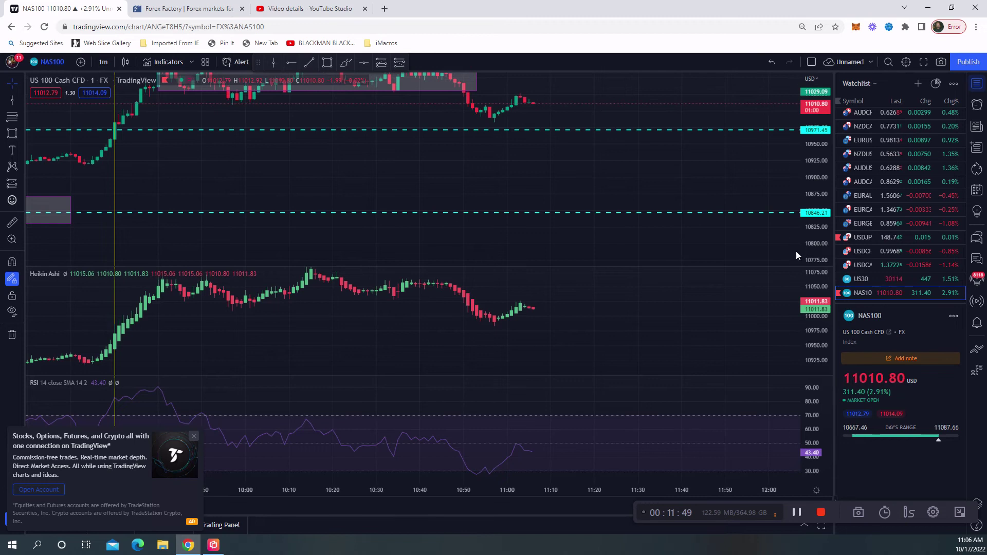
left_click_drag(753, 249, 728, 222)
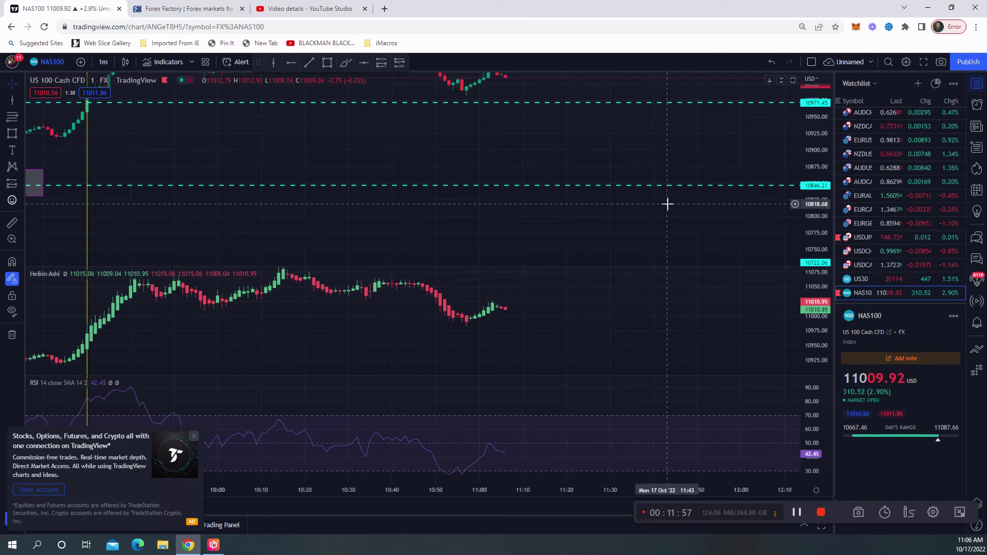
left_click_drag(650, 234, 770, 240)
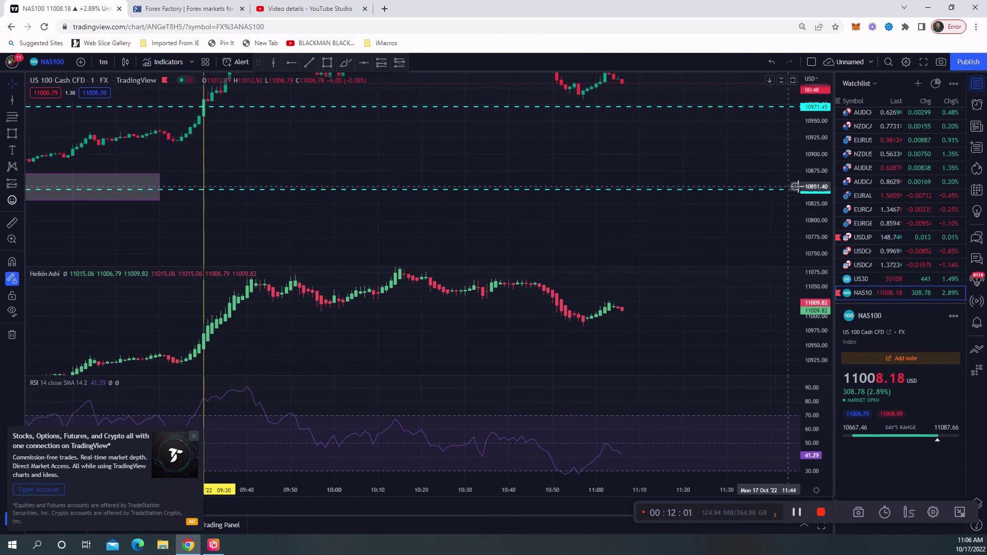
left_click_drag(548, 229, 667, 255)
left_click_drag(363, 152, 550, 165)
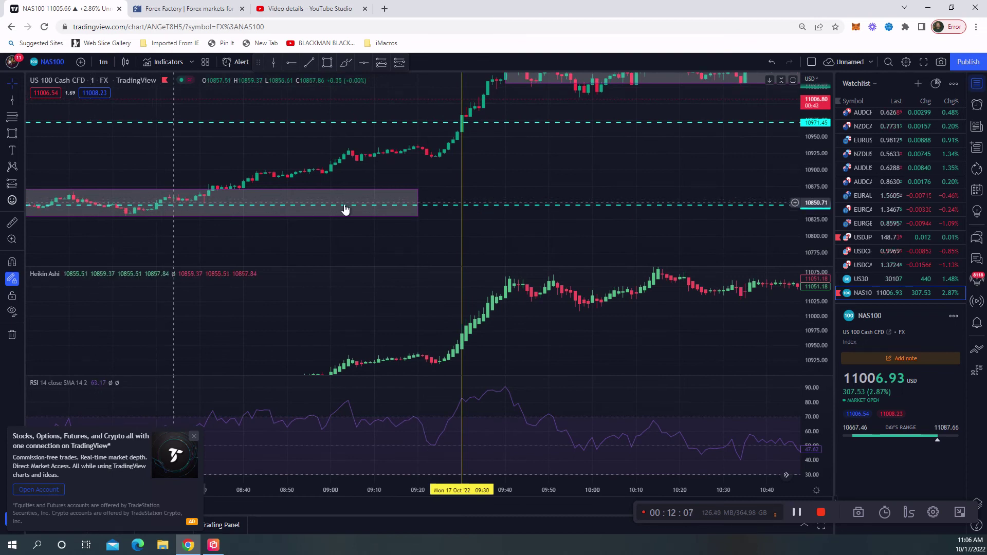
- Examine the earlier shaded consolidation zone from its 06:00 start to its 09:20 end, along with the breakout toward the 09:30 marker
left_click_drag(476, 193, 370, 260)
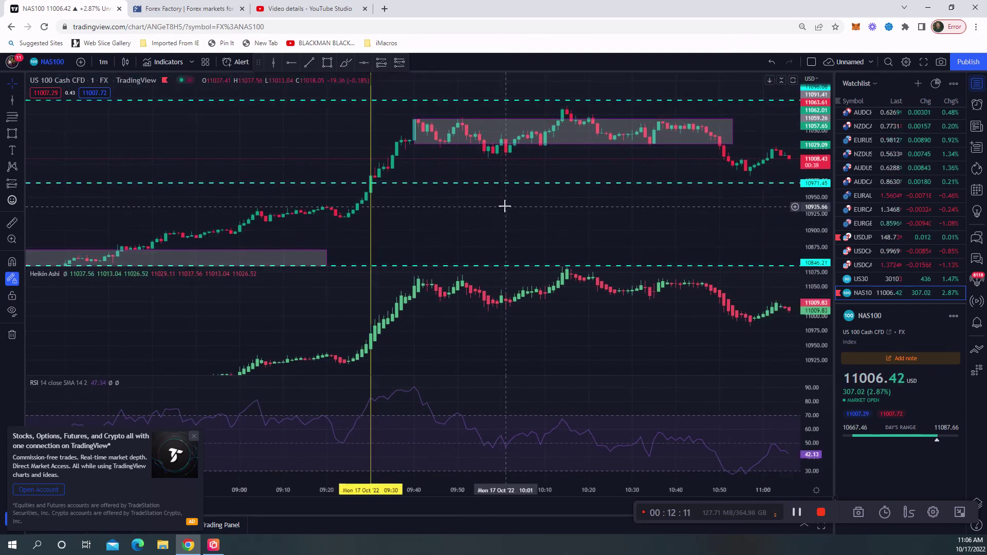
left_click_drag(436, 224, 372, 236)
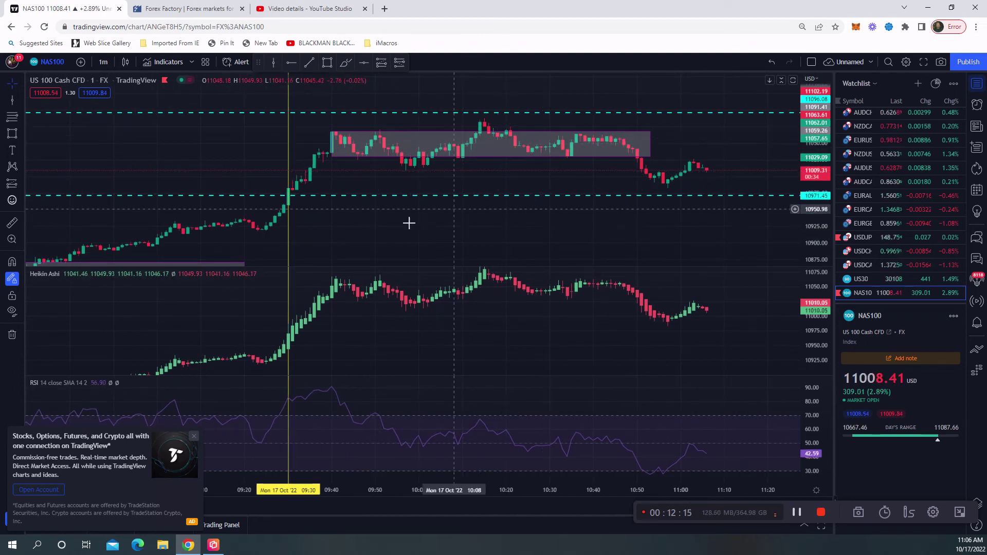
left_click_drag(436, 224, 570, 201)
left_click_drag(430, 227, 610, 205)
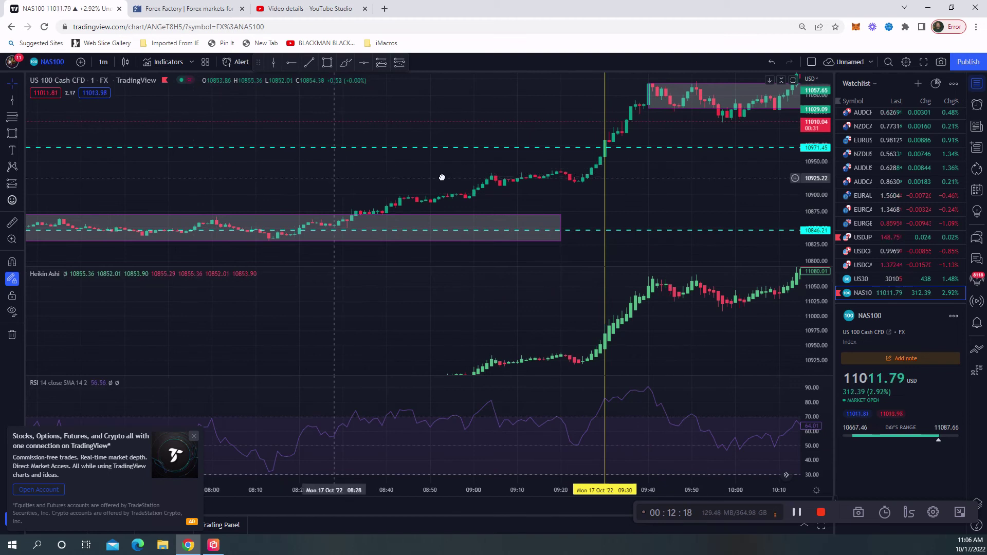
left_click_drag(300, 167, 385, 156)
left_click_drag(292, 180, 410, 172)
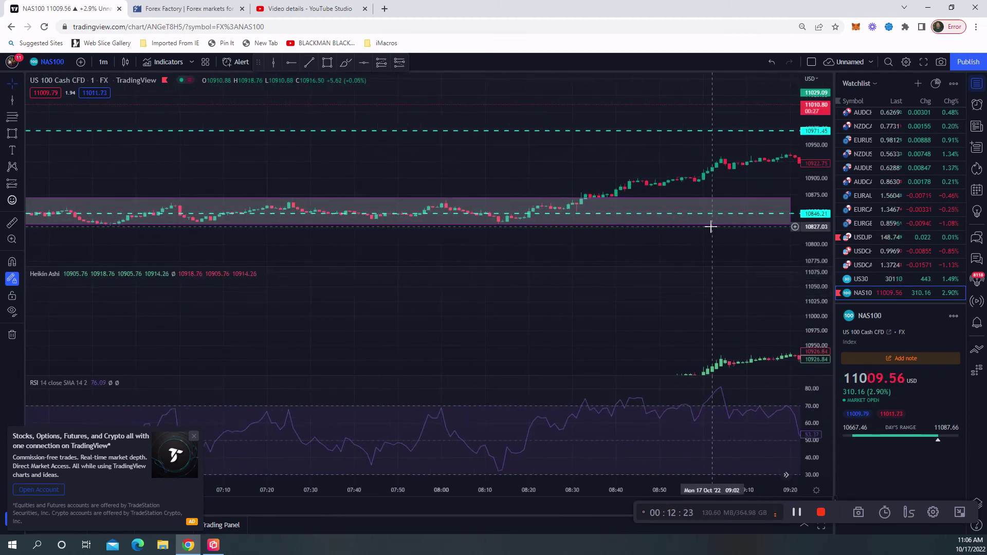
scroll(699, 220, "down", 3)
left_click(542, 205)
left_click_drag(264, 150, 412, 144)
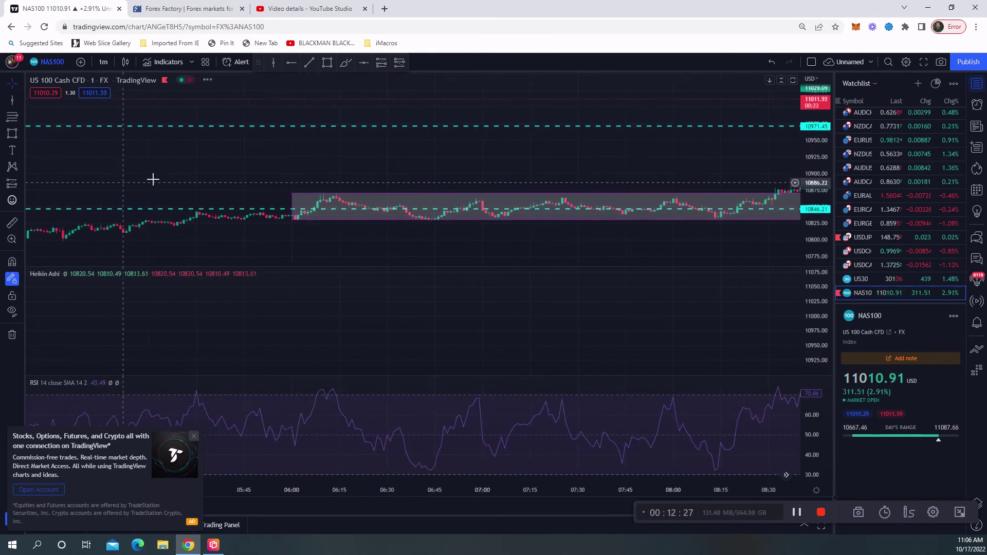
left_click_drag(259, 168, 403, 155)
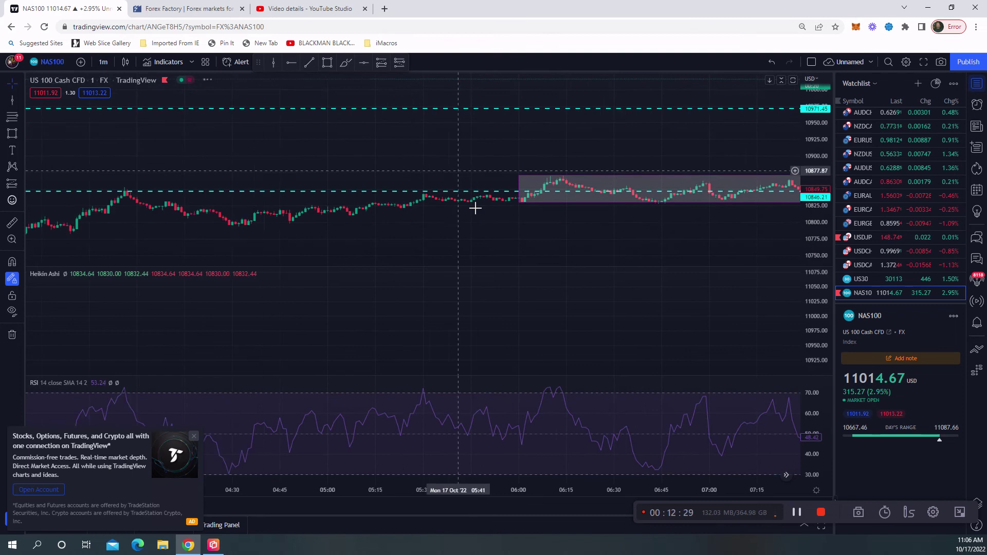
- Trace the overnight price action back from 06:00 to midnight between the dashed 10846.21 and 10722.06 levels
left_click_drag(482, 208, 507, 167)
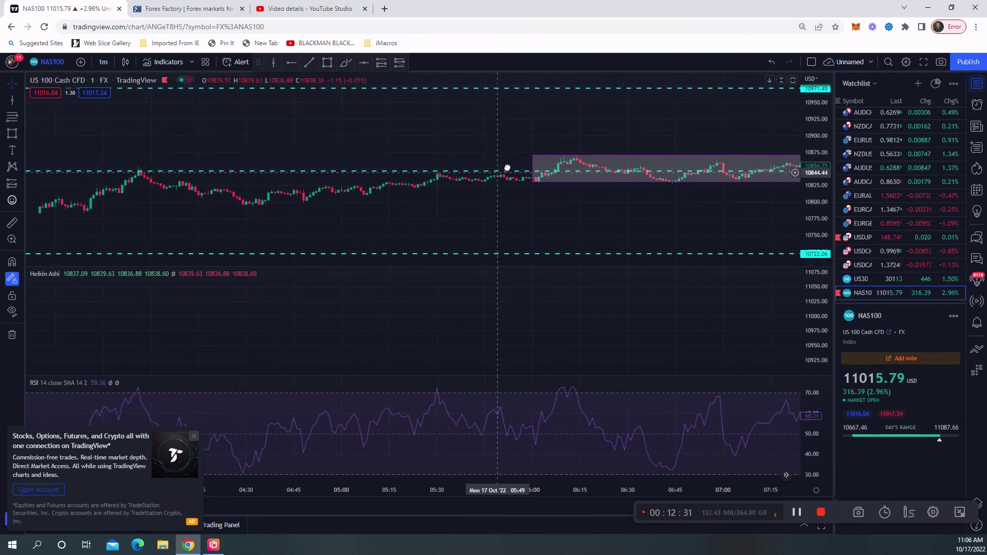
left_click_drag(200, 208, 286, 212)
left_click_drag(344, 214, 354, 214)
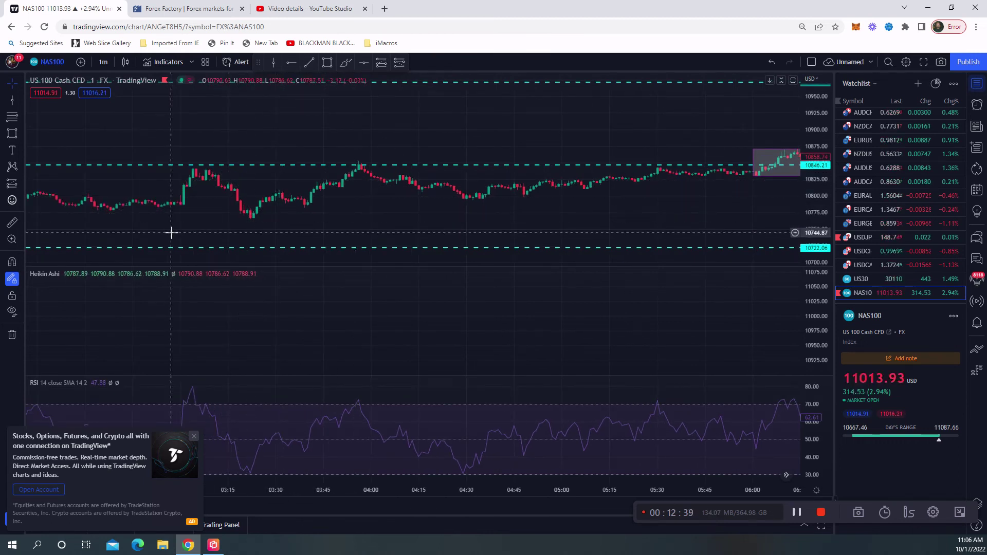
left_click_drag(163, 231, 311, 224)
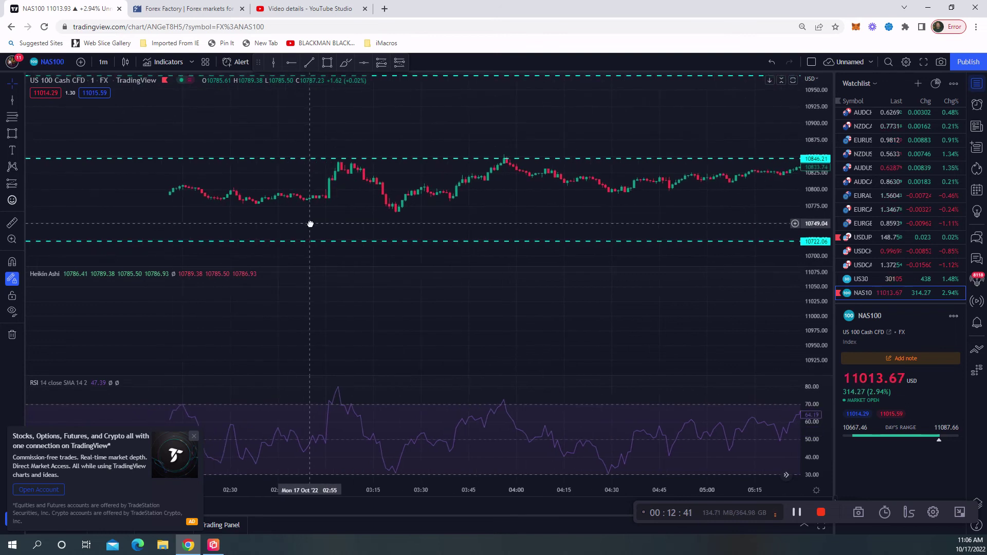
left_click_drag(158, 219, 359, 231)
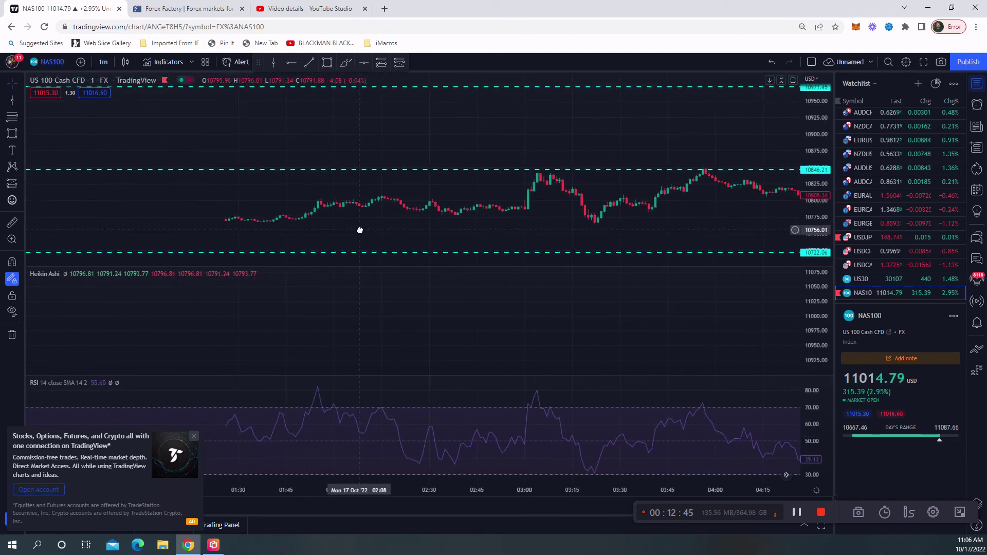
left_click_drag(194, 242, 401, 233)
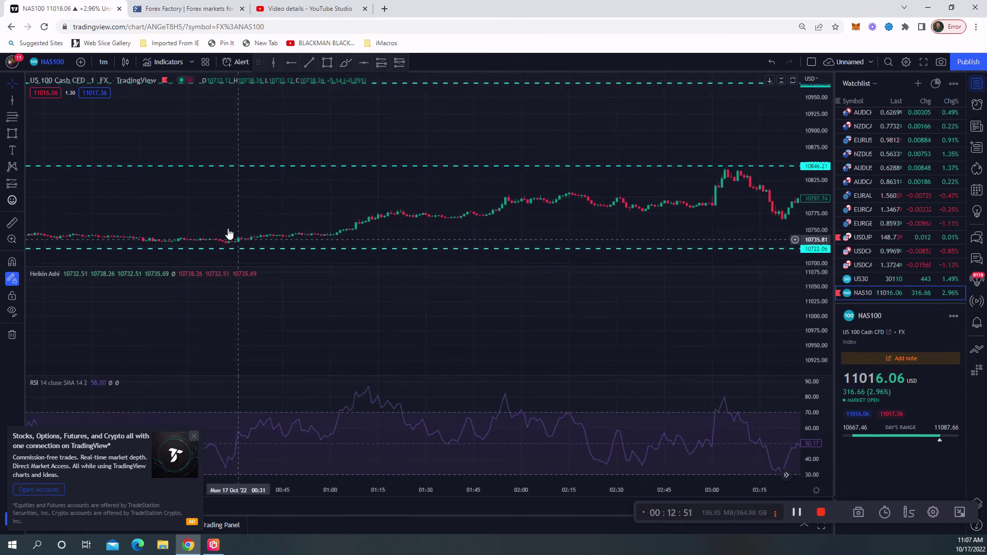
left_click_drag(213, 215, 391, 199)
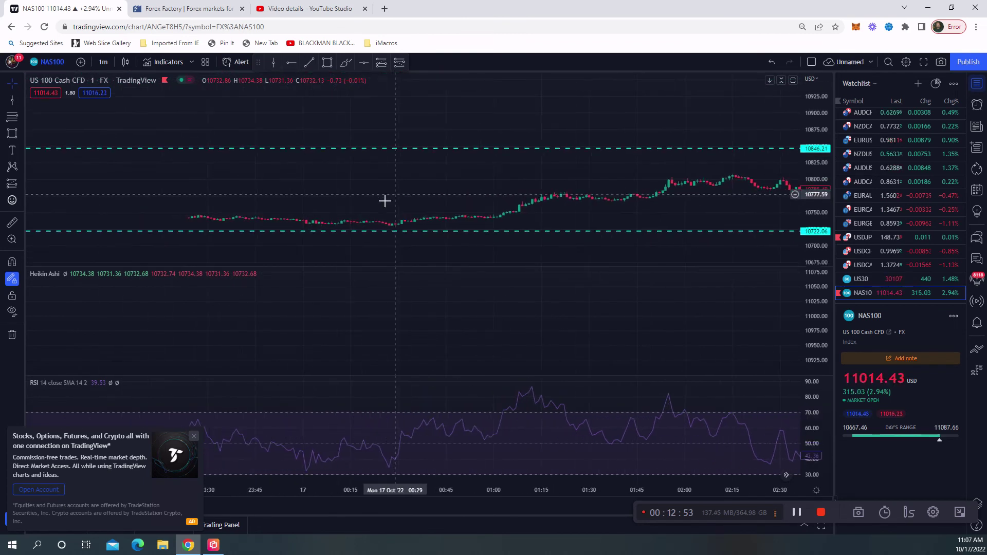
left_click_drag(88, 196, 261, 257)
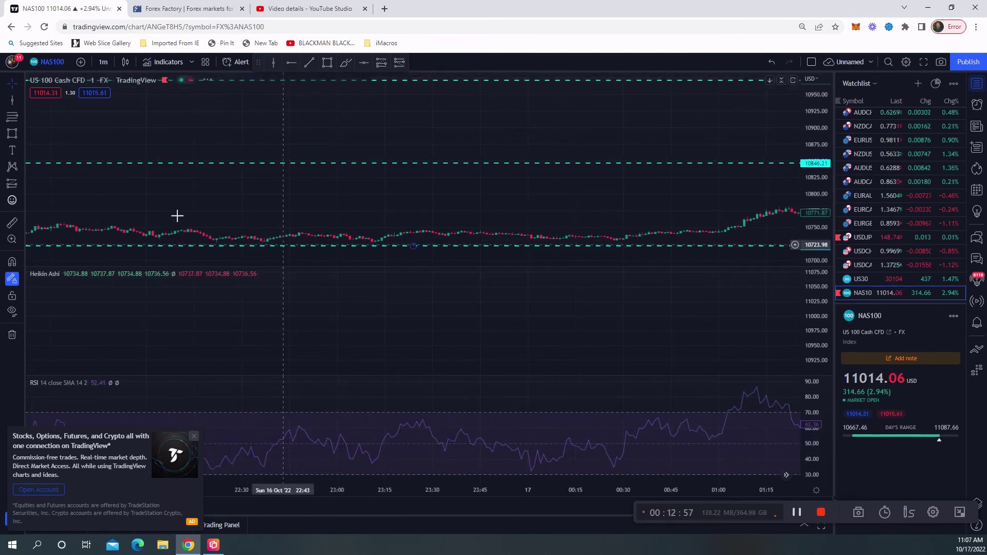
- Examine how price behaves around the dashed 10722.06 level from the 16 October evening session back to the afternoon of 14 October
left_click_drag(262, 191, 371, 197)
left_click_drag(445, 196, 450, 197)
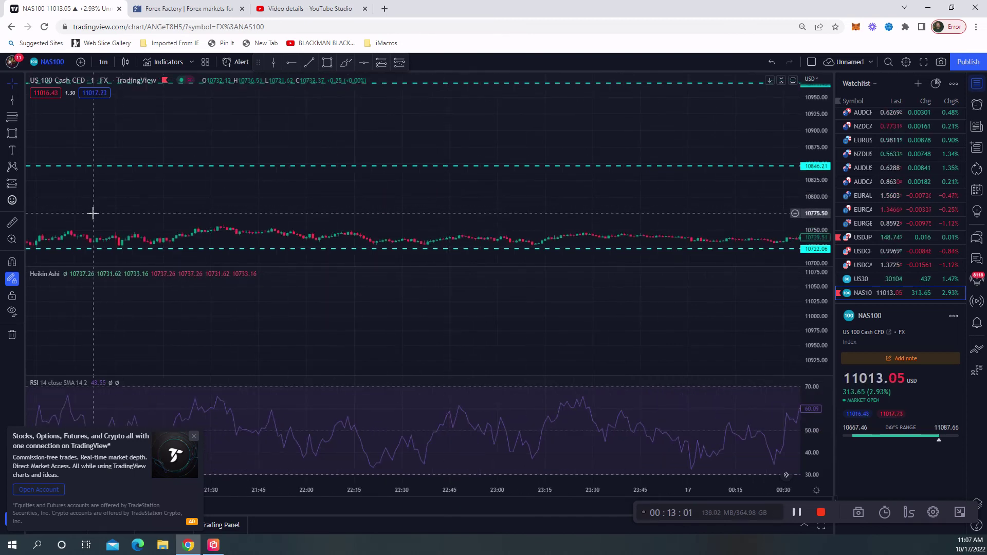
left_click_drag(97, 213, 359, 209)
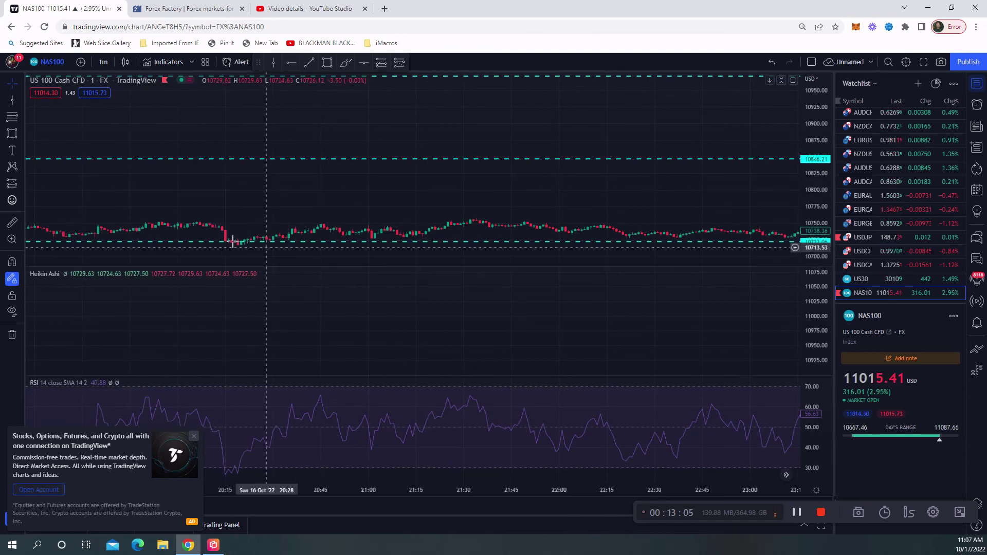
left_click_drag(237, 207, 452, 196)
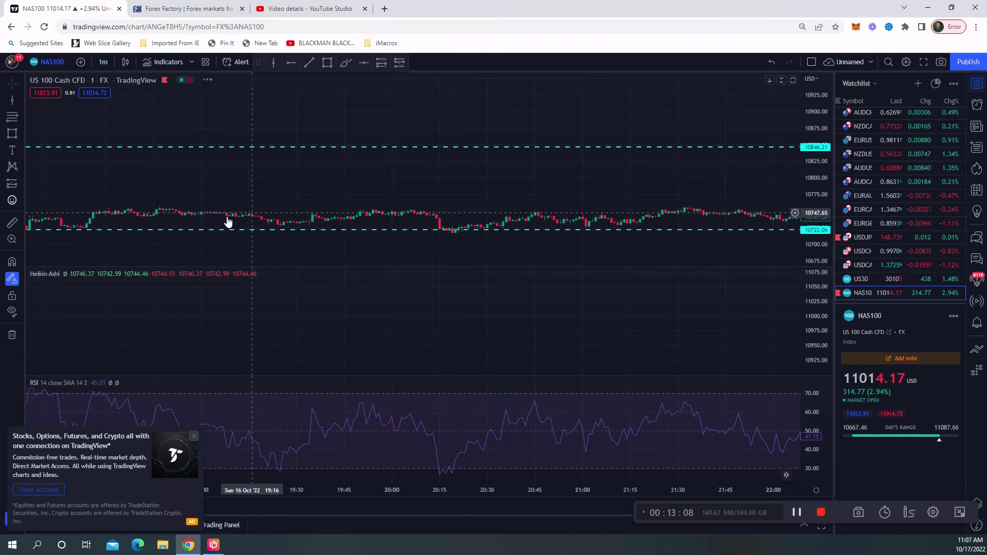
left_click_drag(228, 171, 403, 178)
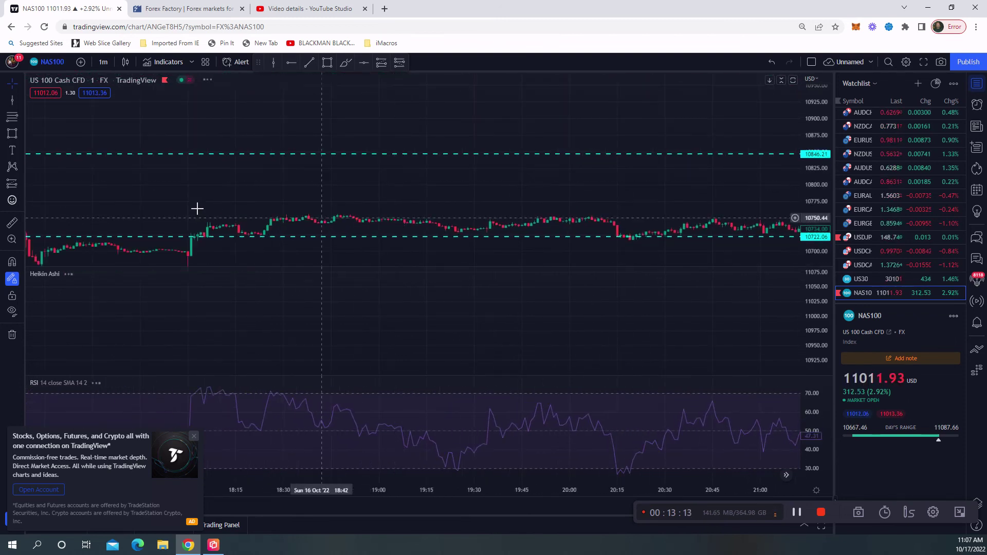
left_click_drag(243, 198, 355, 192)
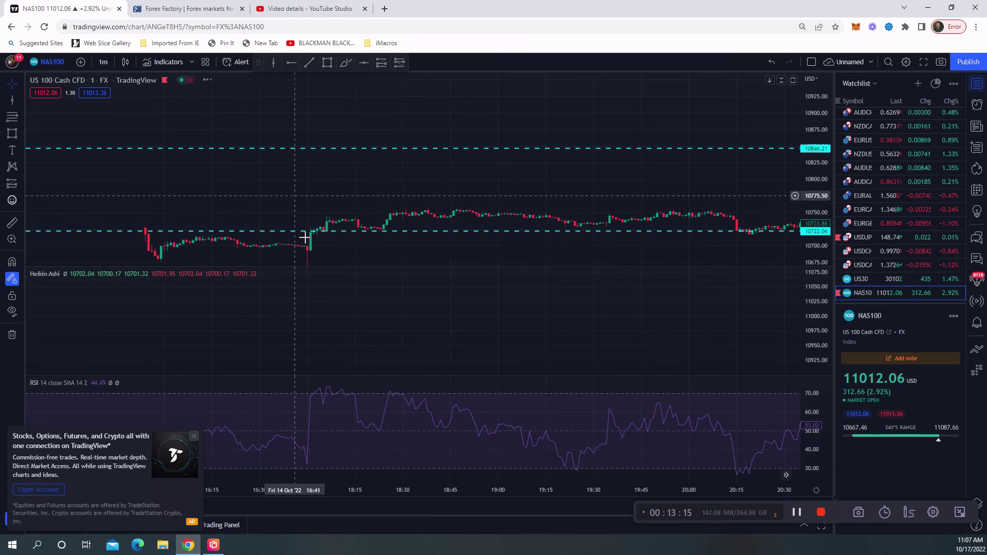
left_click_drag(117, 176, 403, 202)
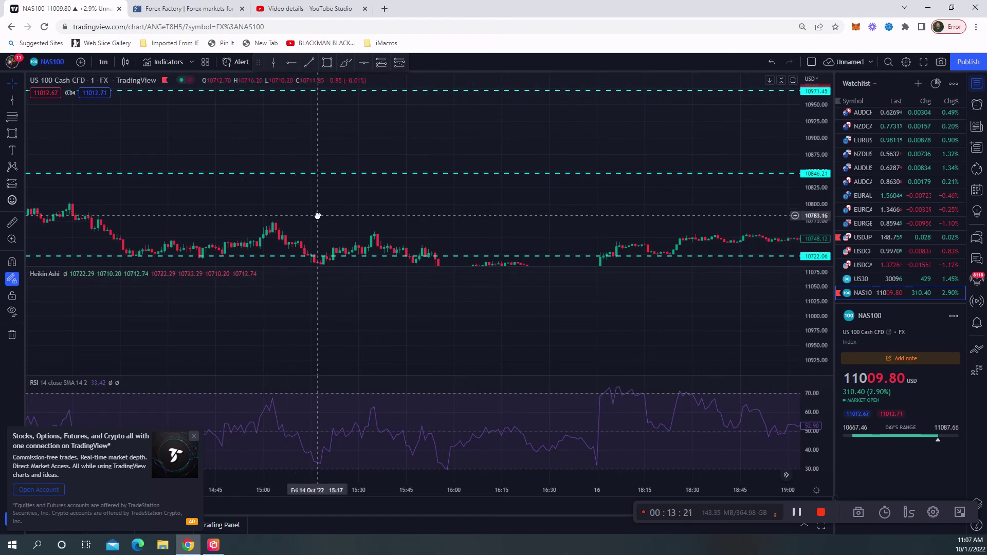
left_click_drag(317, 215, 77, 205)
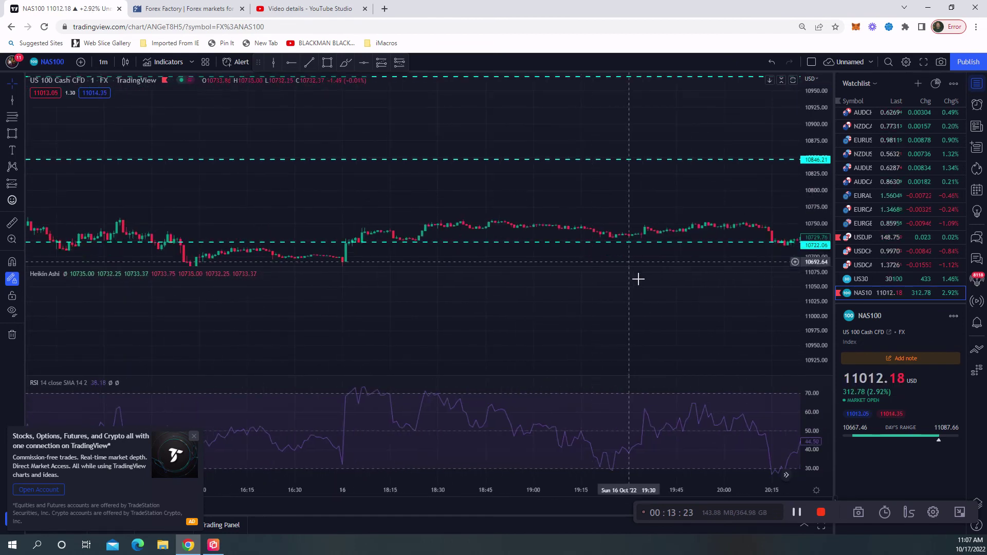
- Return to the most recent bars and review price between the upper consolidation zone and the dashed 10971.45 and 10846.21 levels
left_click(785, 476)
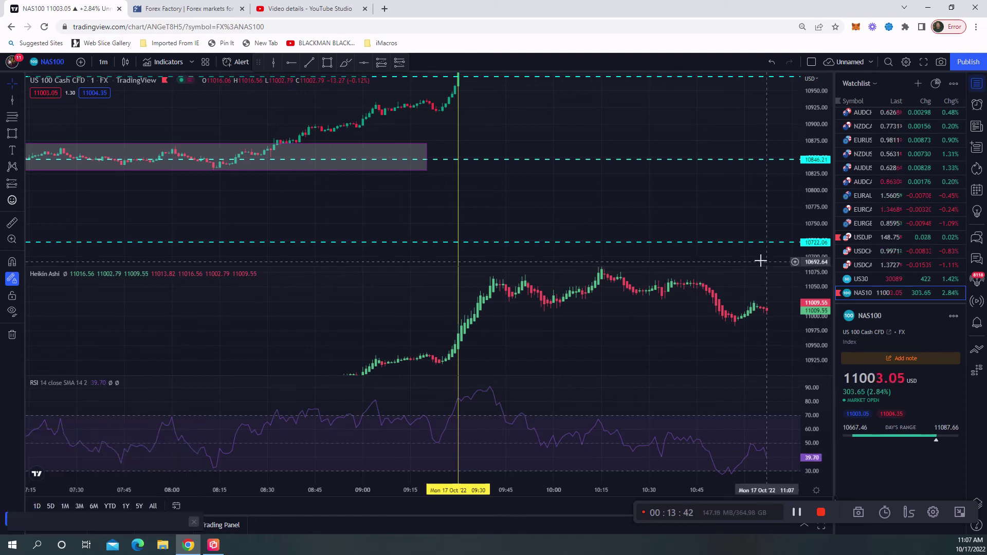
left_click_drag(736, 256, 636, 236)
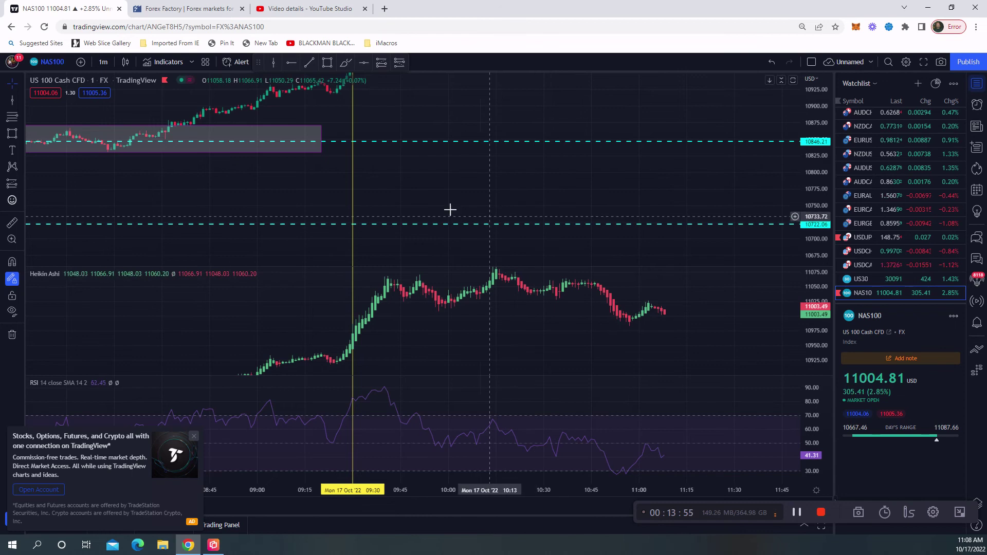
left_click_drag(449, 207, 423, 305)
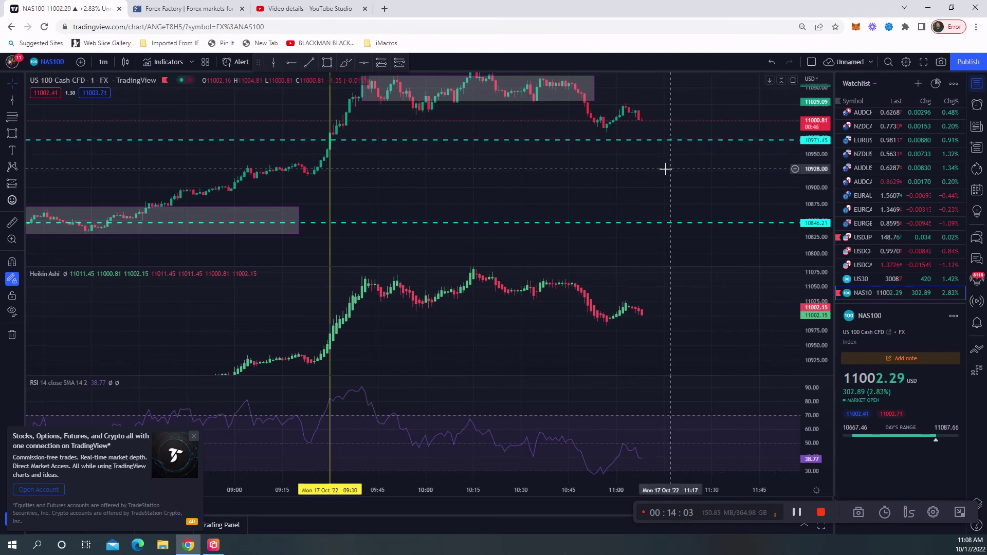
left_click_drag(621, 201, 581, 218)
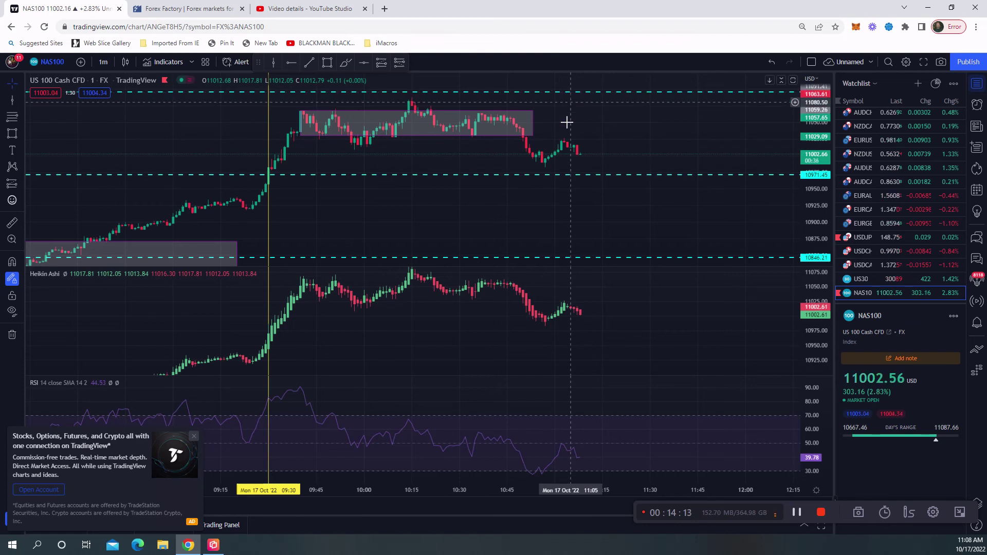
left_click_drag(630, 218, 677, 208)
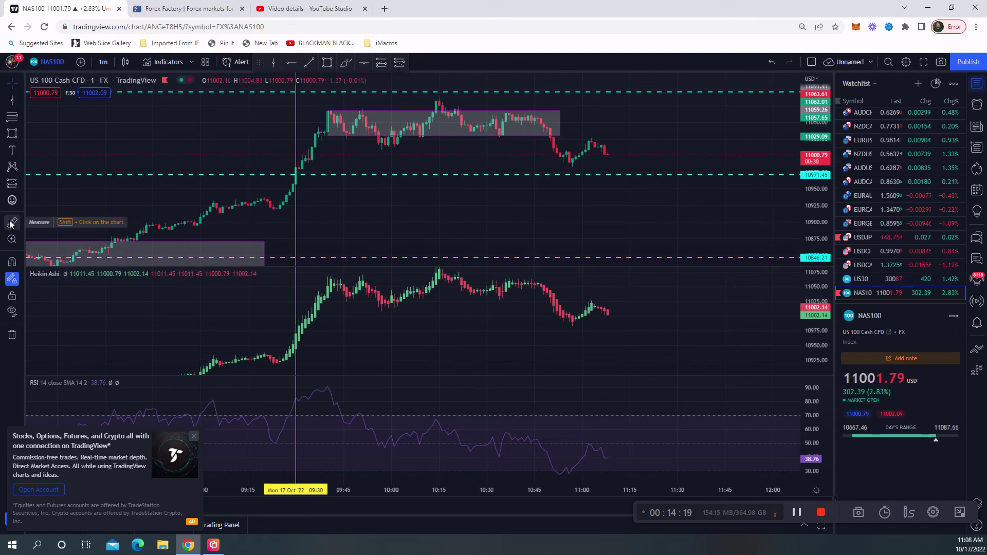
- Measure the price distance between the dashed 10846.21 and 10971.45 levels, then clear the measurement
left_click(500, 257)
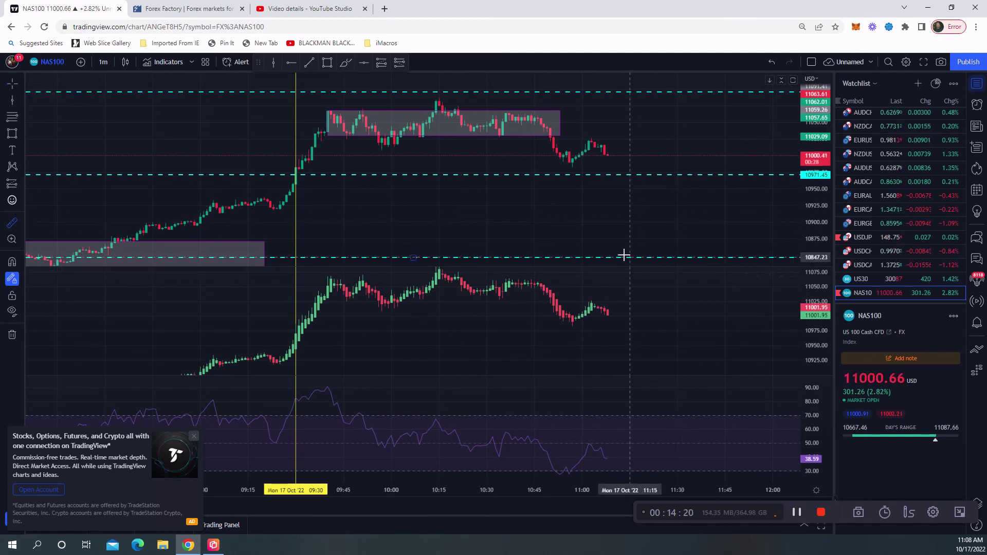
left_click(625, 257)
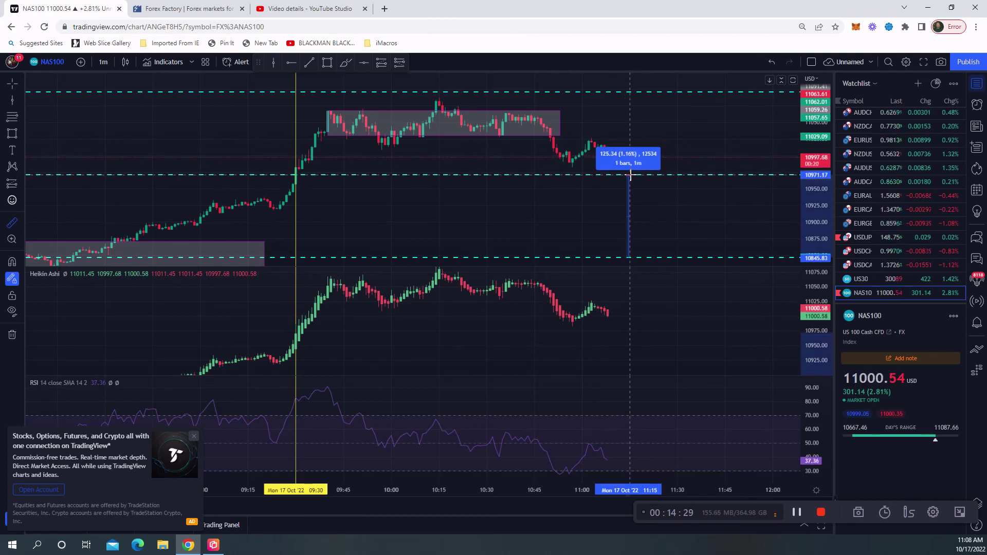
left_click(553, 223)
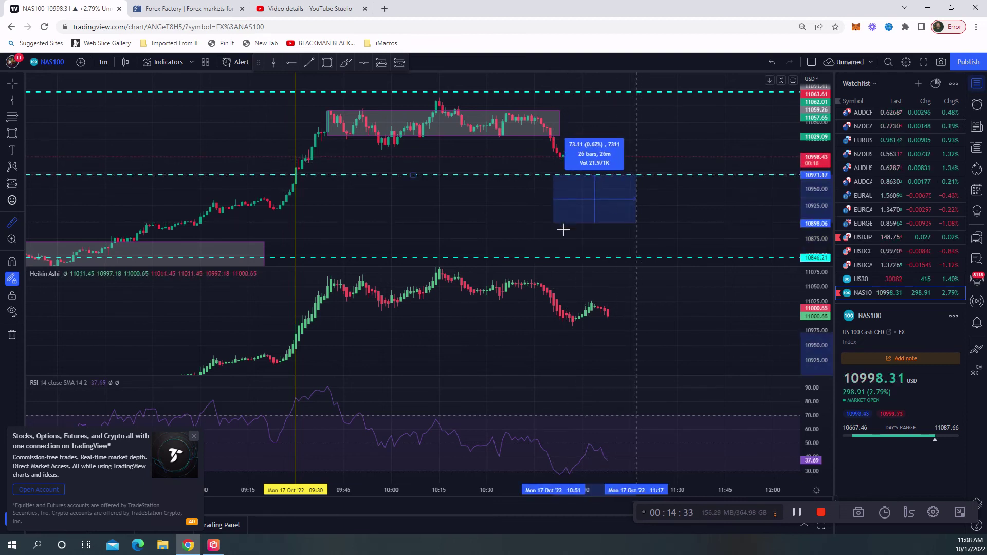
key("Escape")
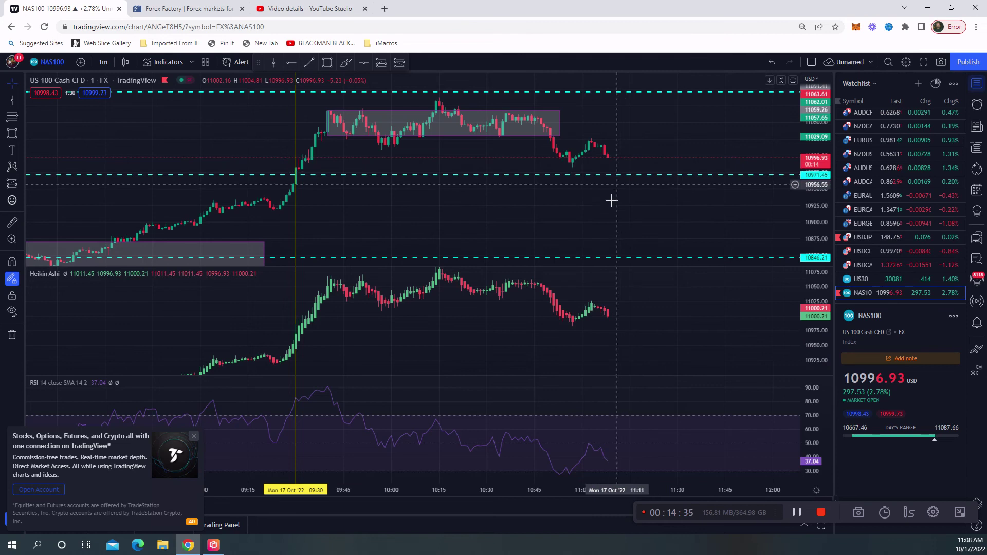
key("shift")
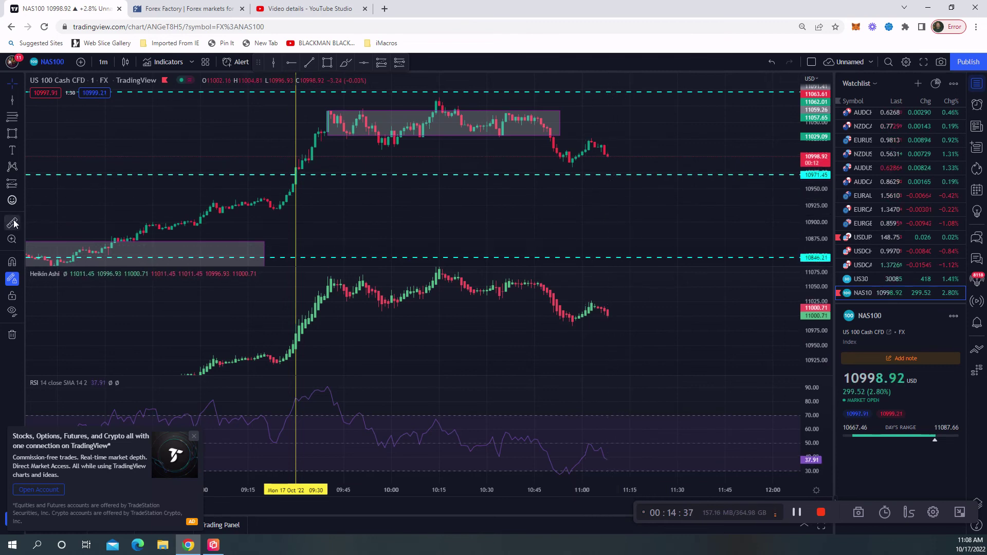
left_click(615, 257)
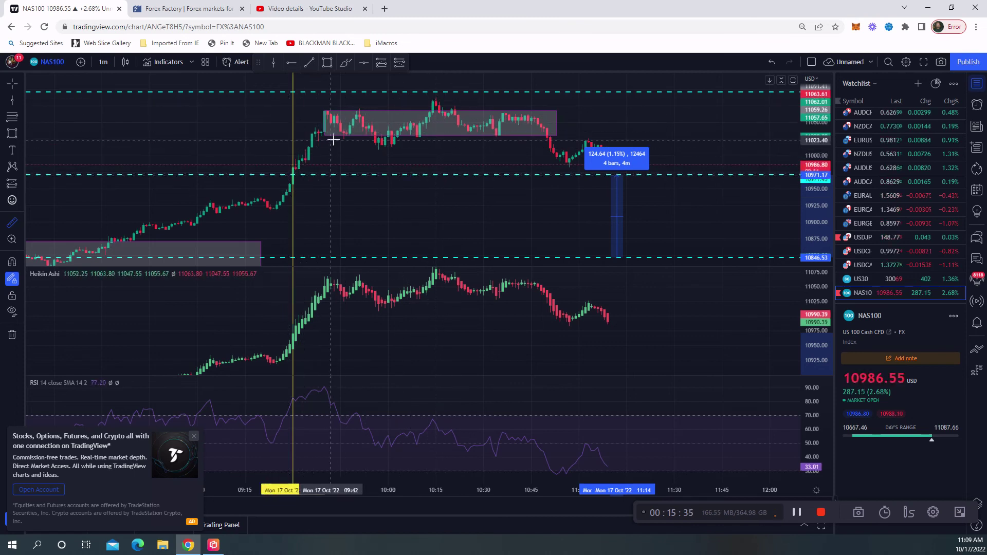
left_click(609, 238)
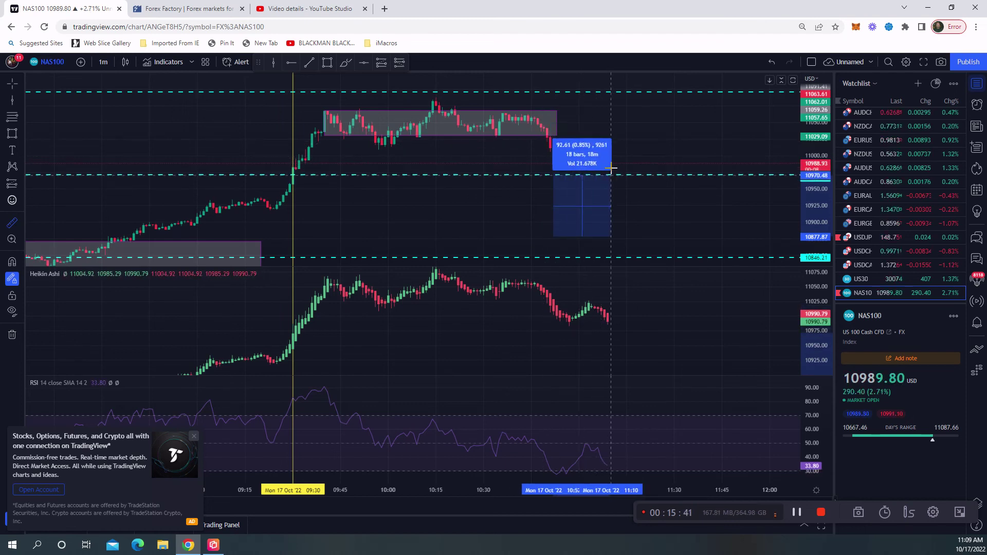
left_click(486, 208)
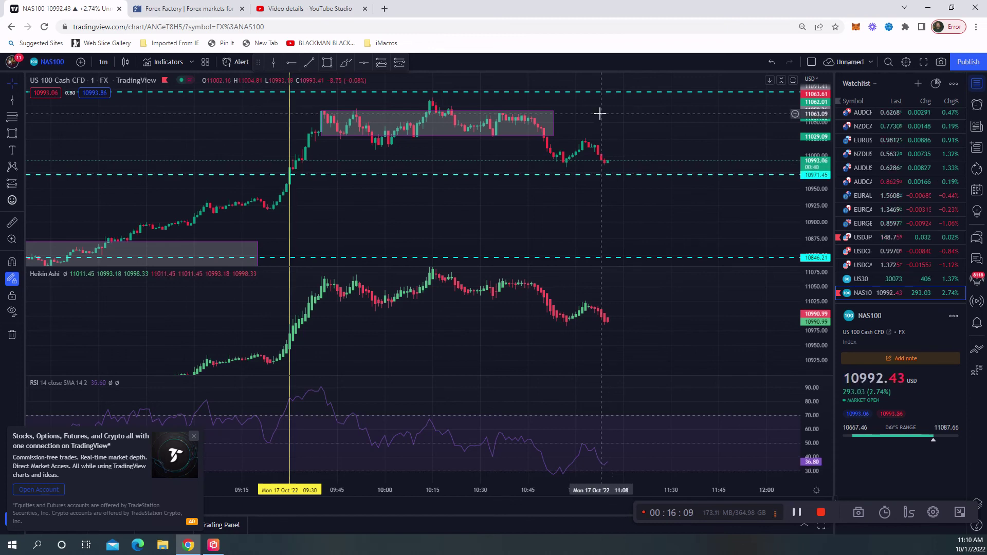
- Compare the upper consolidation zone with the Heikin Ashi candles and RSI line from the 09:30 marker to the latest bar
left_click_drag(599, 108, 589, 142)
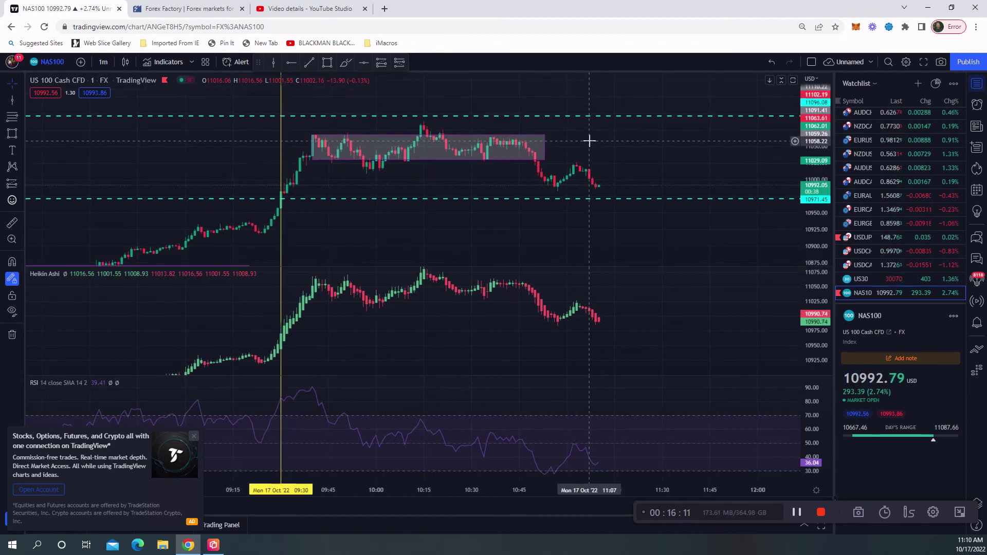
left_click_drag(605, 91, 599, 135)
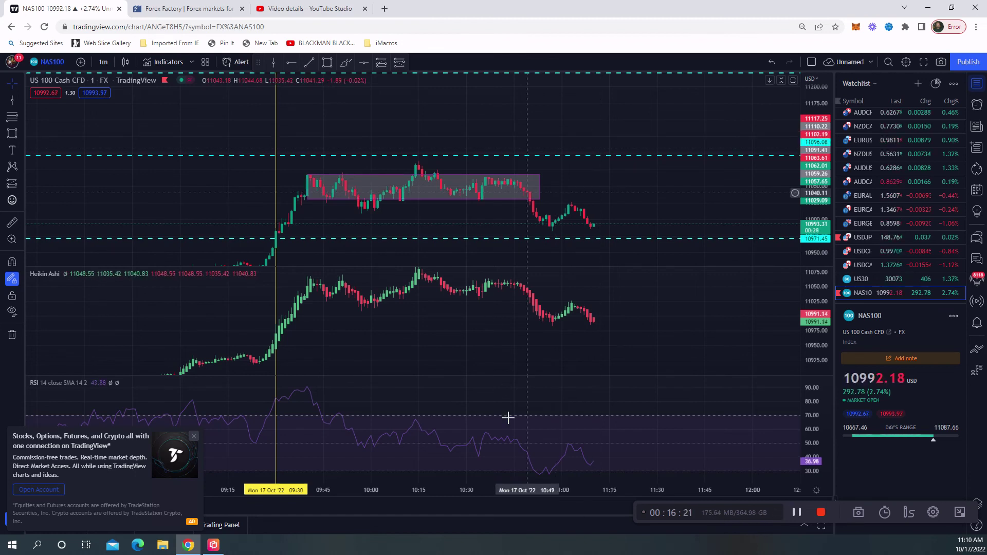
mouse_move(493, 348)
left_mouse_down()
mouse_move(499, 320)
mouse_move(497, 354)
left_mouse_up()
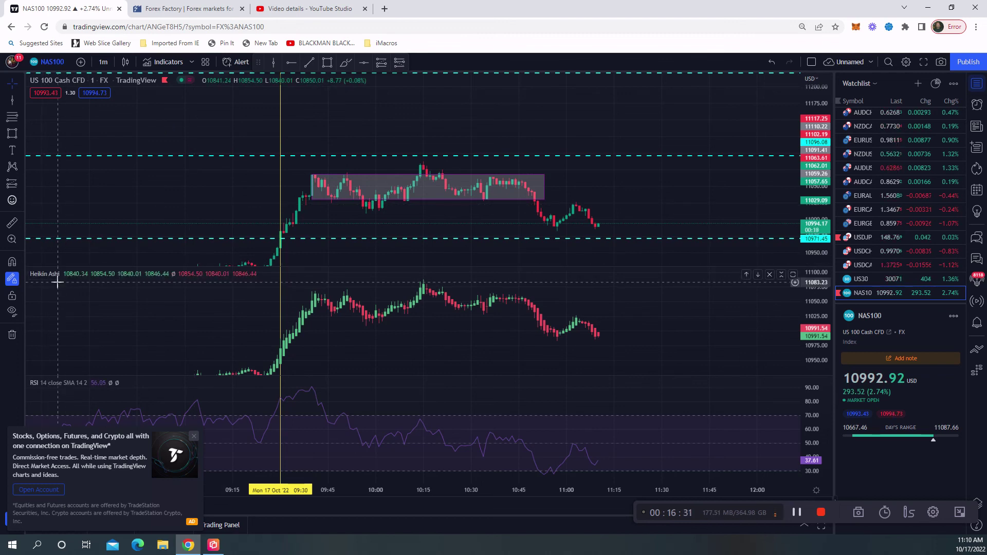
mouse_move(79, 388)
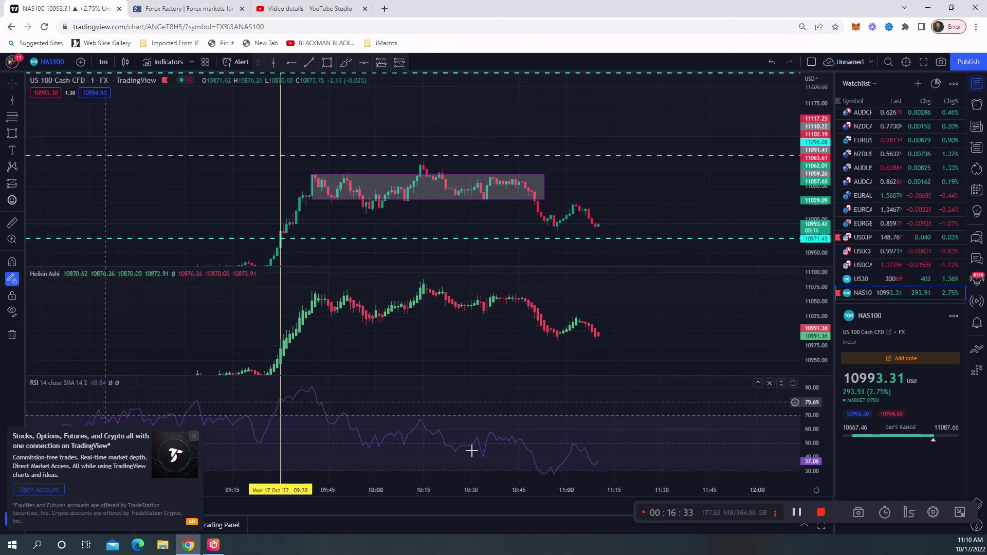